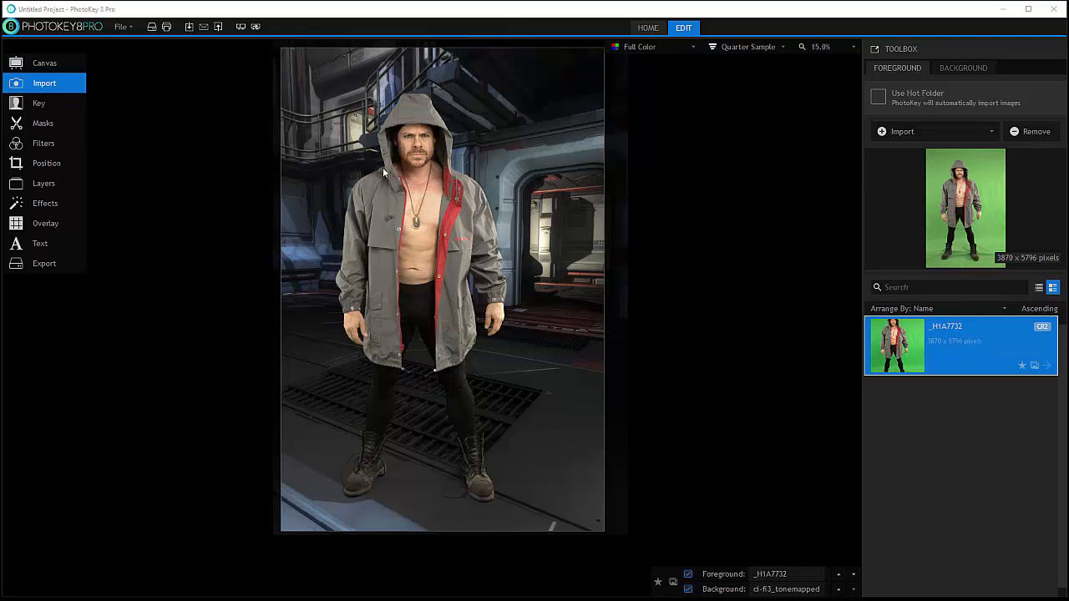
Move the foreground man sideways to about 8.61% horizontal and -0.12% vertical.
{"action": "left_click", "coordinate": [41, 165]}
{"action": "left_click_drag", "start_coordinate": [411, 213], "coordinate": [436, 210]}
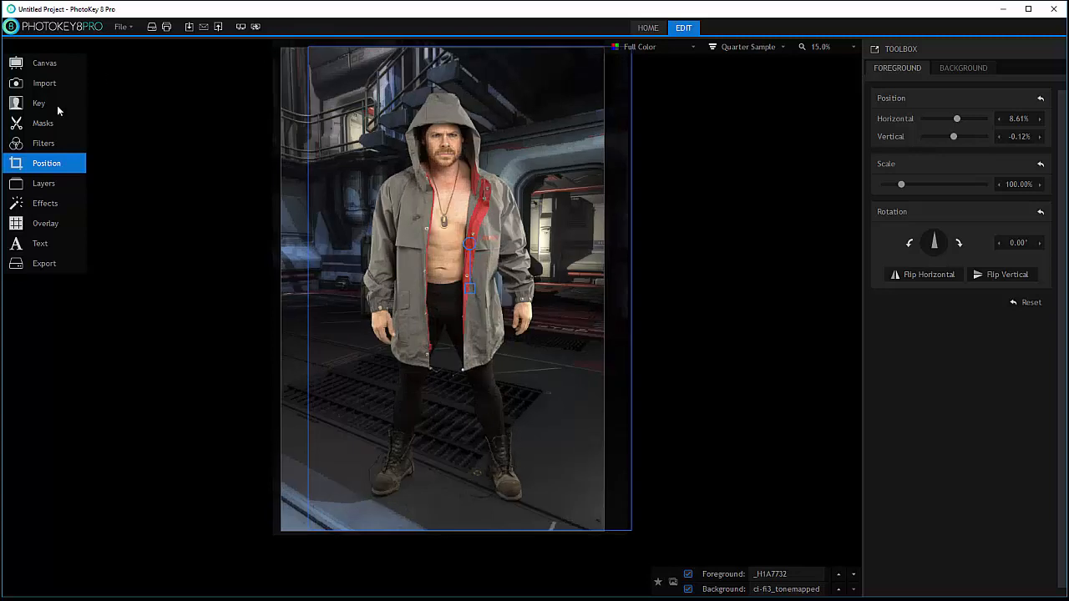
Try the street_tonemapped image as the background, and switch back to sci-fi3_tonemapped.
{"action": "left_click", "coordinate": [41, 82]}
{"action": "left_click", "coordinate": [947, 69]}
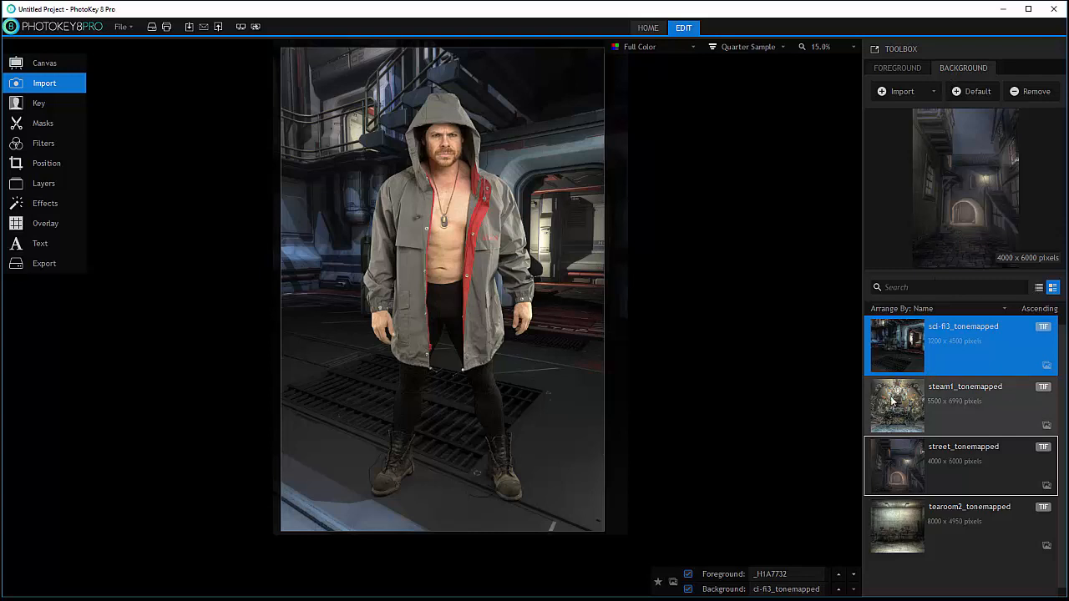
{"action": "left_click", "coordinate": [891, 455]}
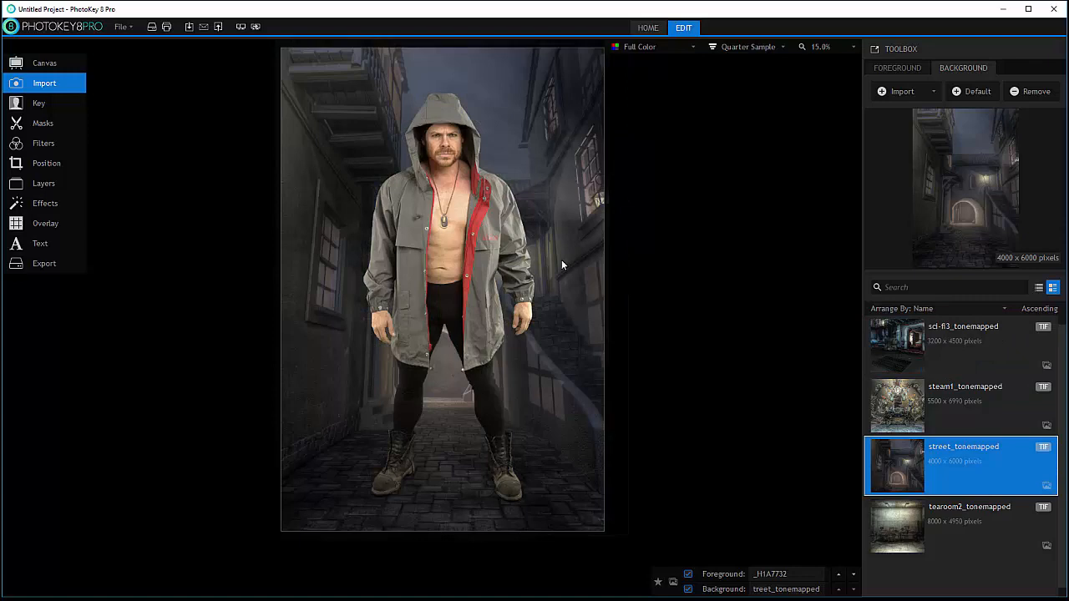
{"action": "mouse_move", "coordinate": [562, 307]}
{"action": "left_mouse_down"}
{"action": "mouse_move", "coordinate": [560, 269]}
{"action": "mouse_move", "coordinate": [570, 308]}
{"action": "left_mouse_up"}
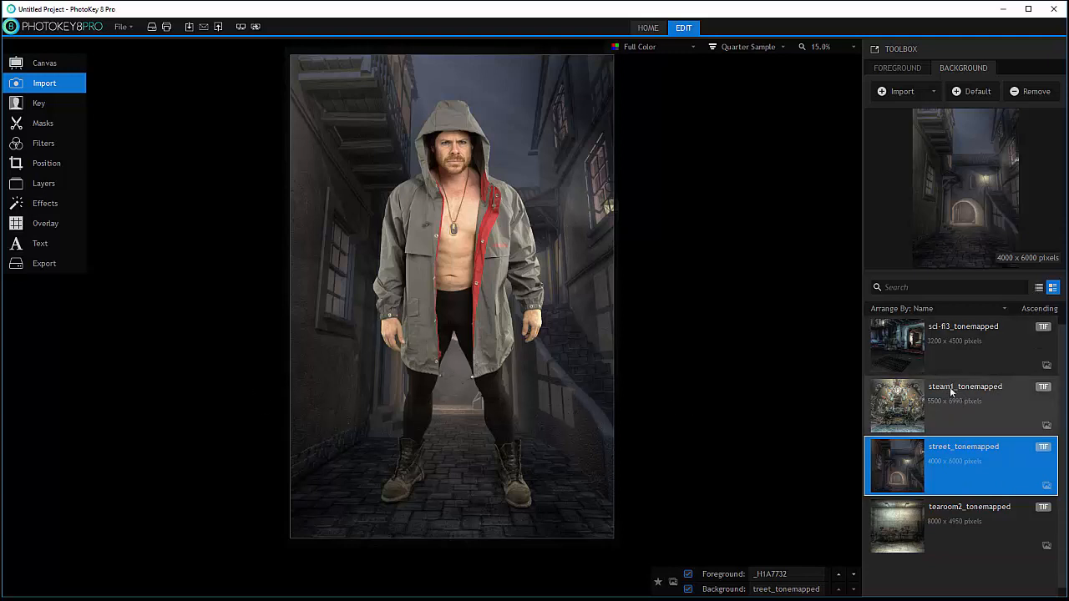
{"action": "left_click", "coordinate": [910, 359]}
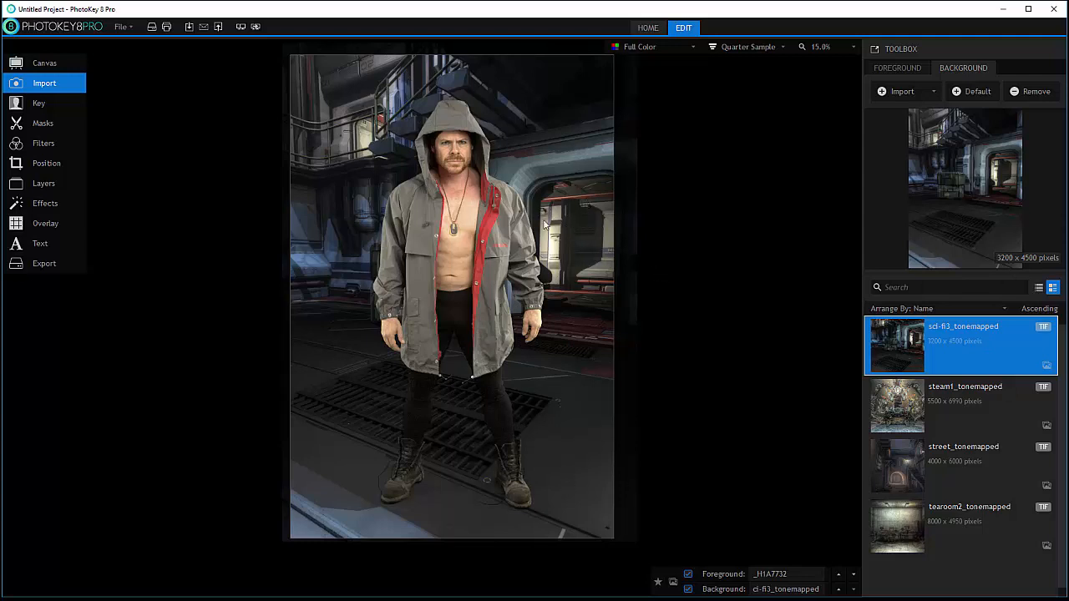
Compare the filters offered for the foreground and background images, and check the foreground's position settings.
{"action": "left_click", "coordinate": [42, 143]}
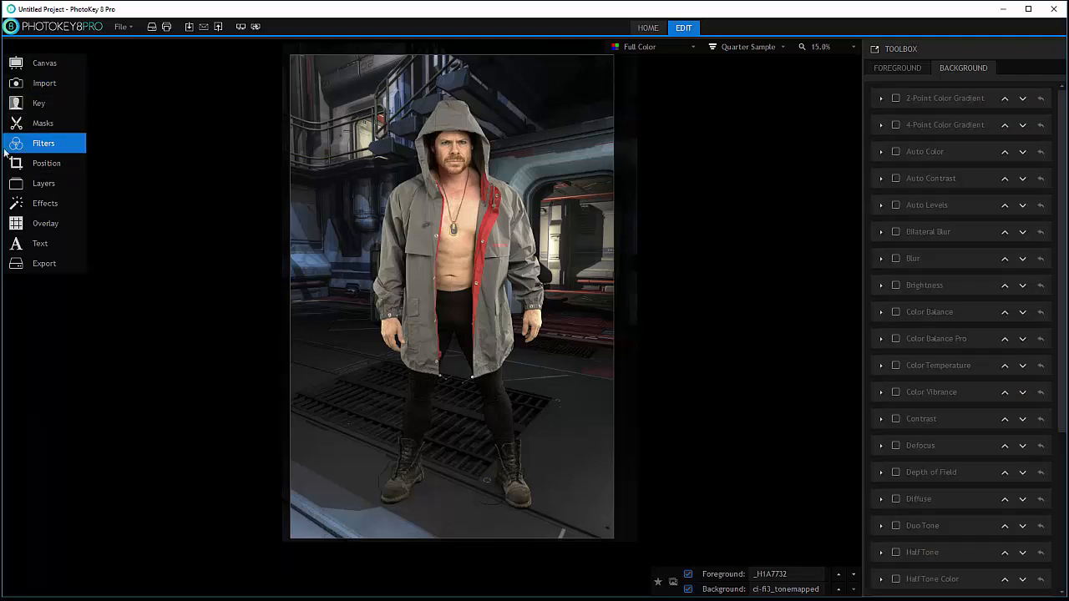
{"action": "left_click", "coordinate": [900, 65]}
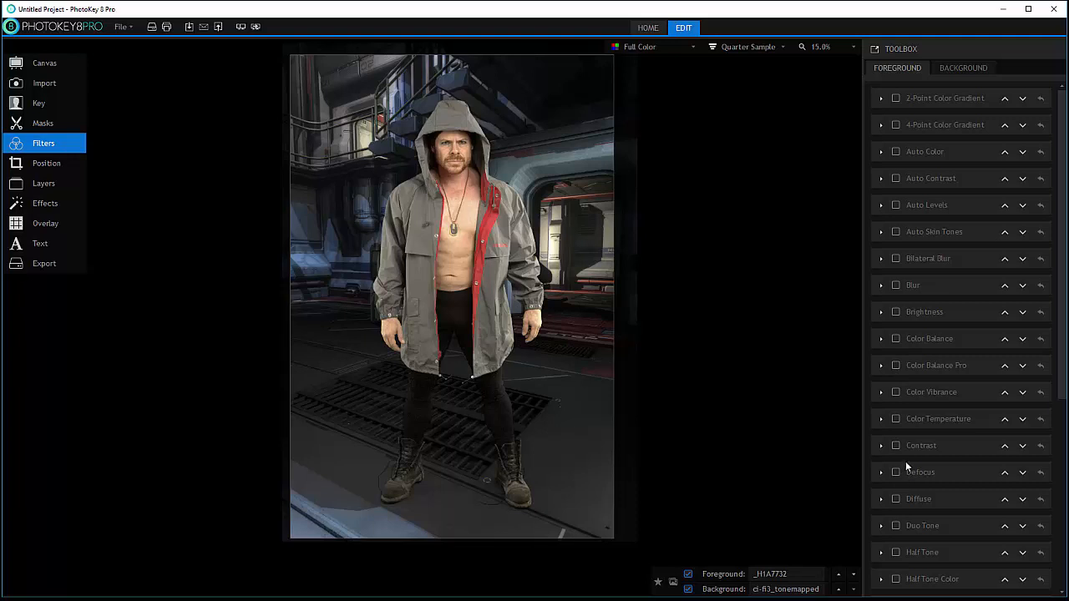
{"action": "scroll", "coordinate": [906, 462], "scroll_direction": "down", "scroll_amount": 5}
{"action": "scroll", "coordinate": [906, 457], "scroll_direction": "up", "scroll_amount": 5}
{"action": "left_click", "coordinate": [960, 68]}
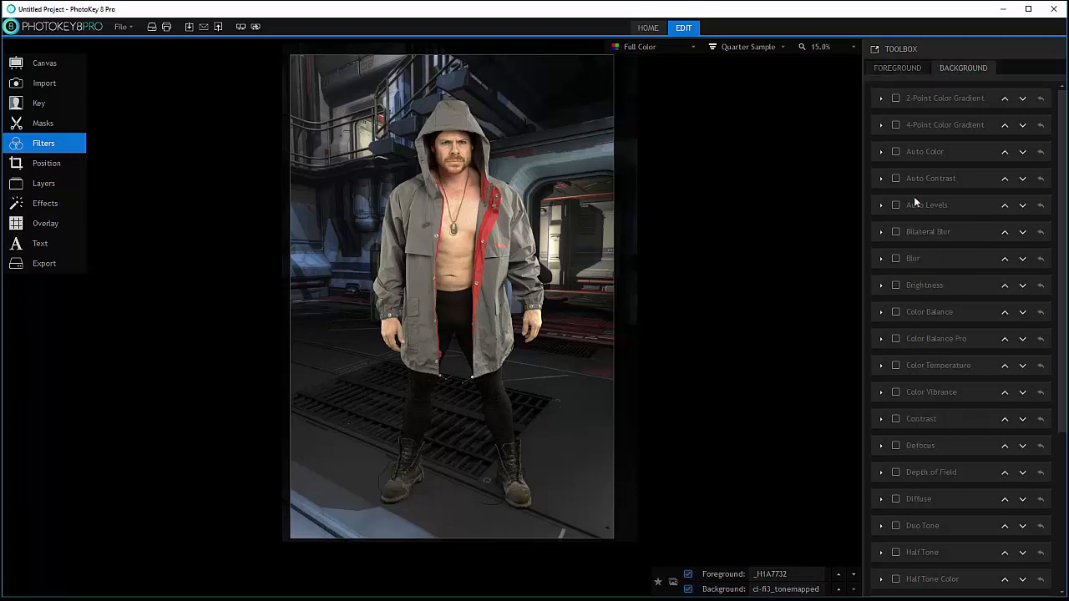
{"action": "left_click", "coordinate": [900, 67]}
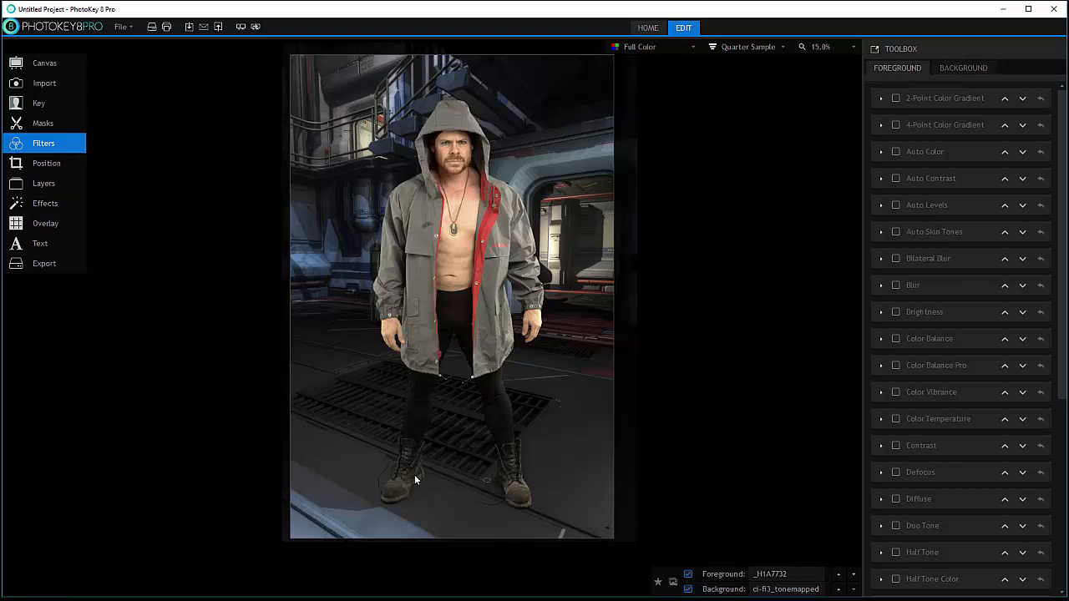
{"action": "left_click", "coordinate": [38, 83]}
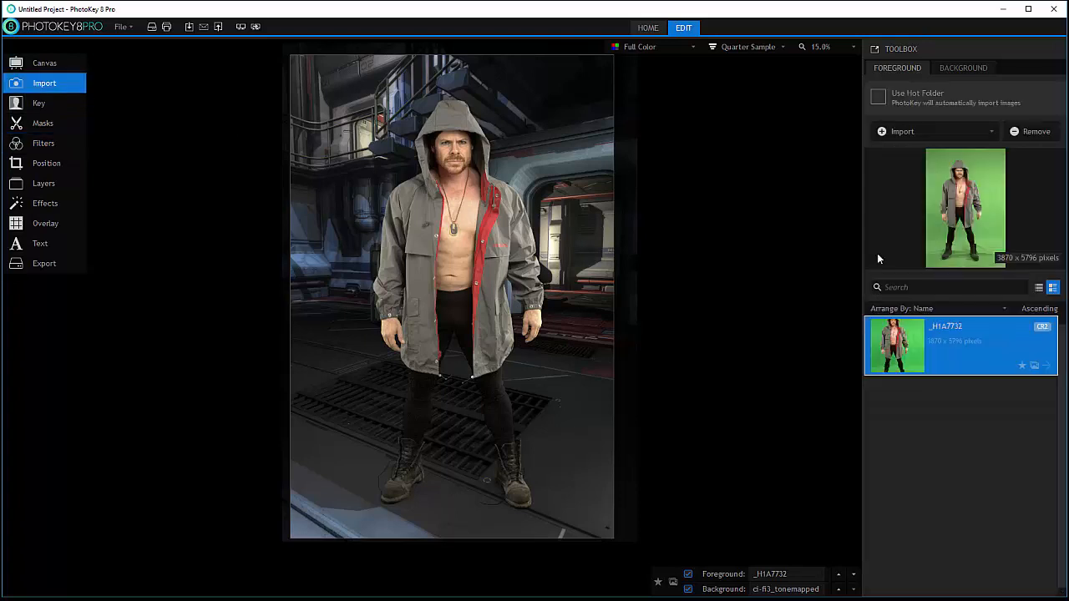
{"action": "left_click", "coordinate": [965, 68]}
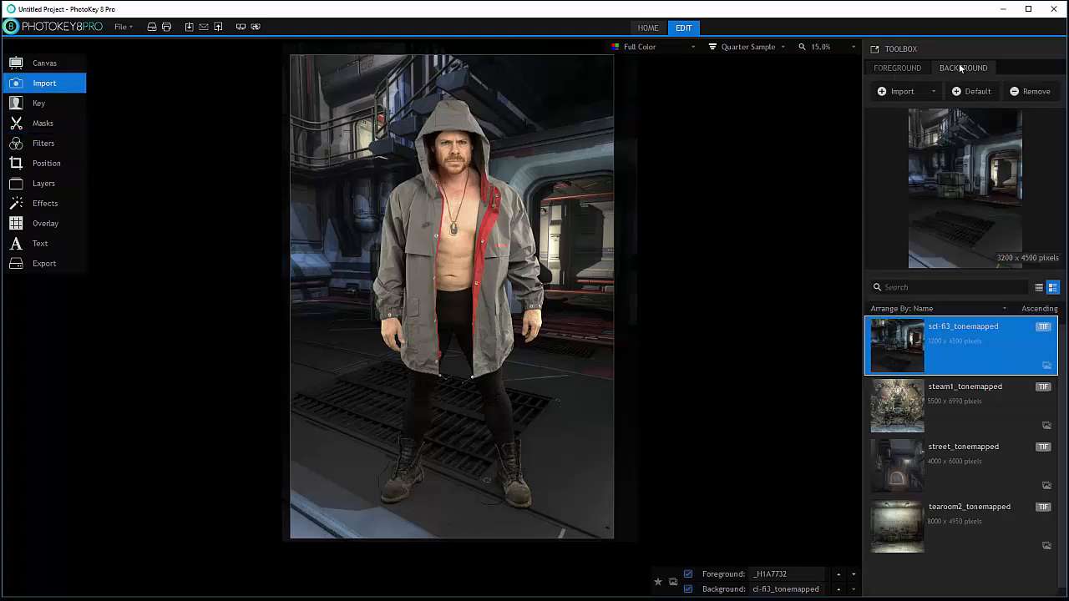
{"action": "left_click", "coordinate": [52, 143]}
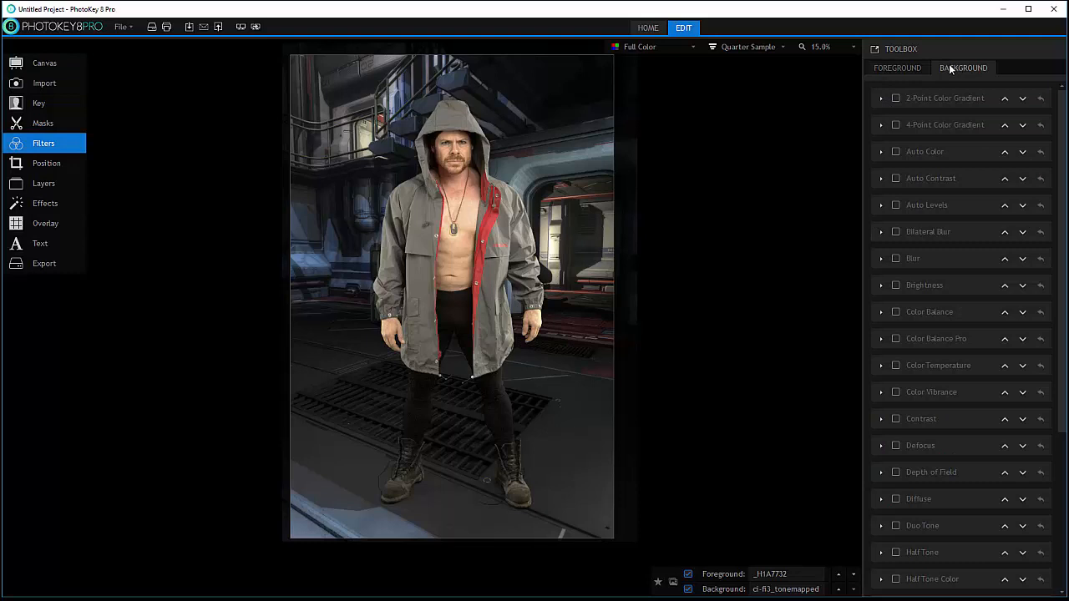
{"action": "left_click", "coordinate": [38, 82]}
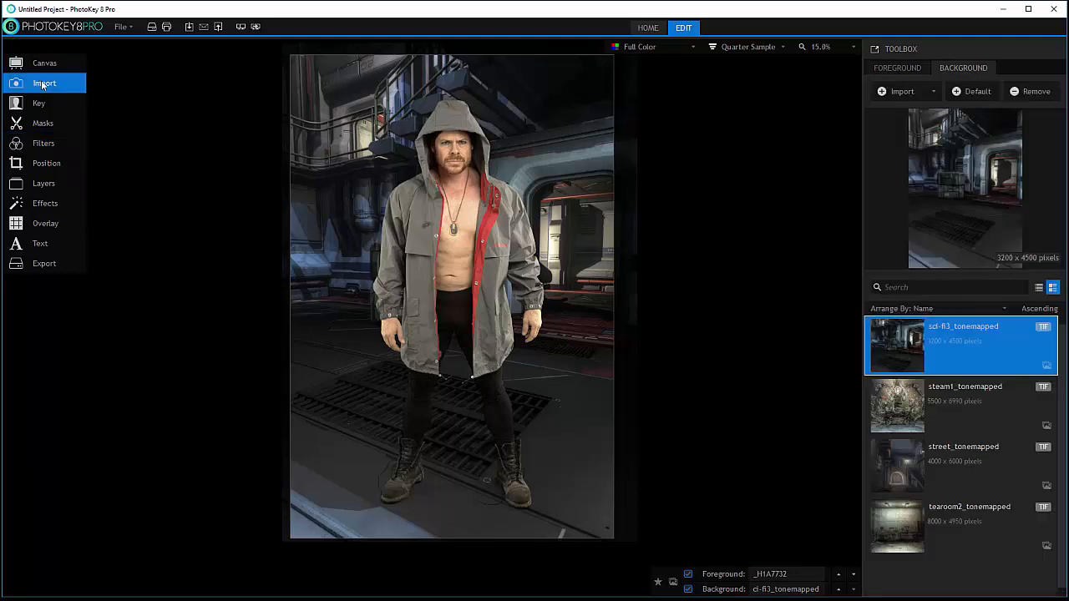
{"action": "left_click", "coordinate": [912, 68]}
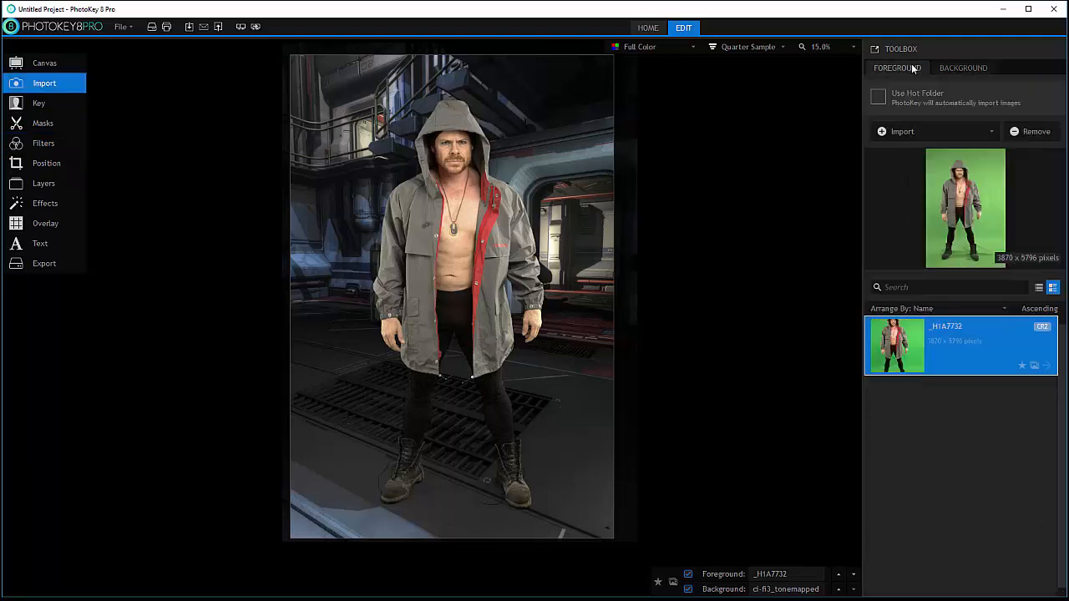
{"action": "left_click", "coordinate": [44, 147]}
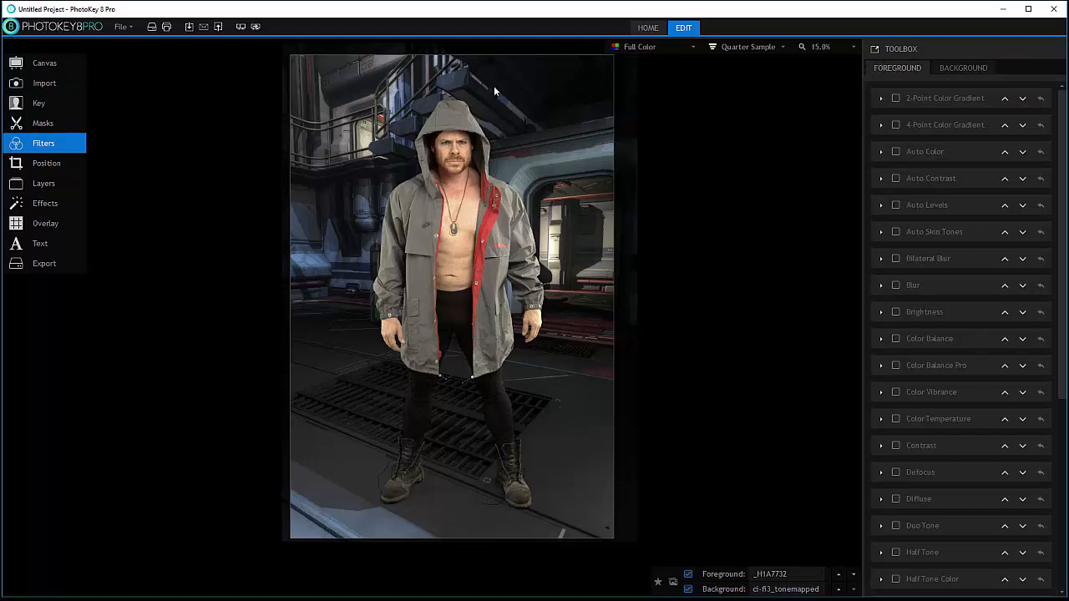
{"action": "left_click", "coordinate": [47, 164]}
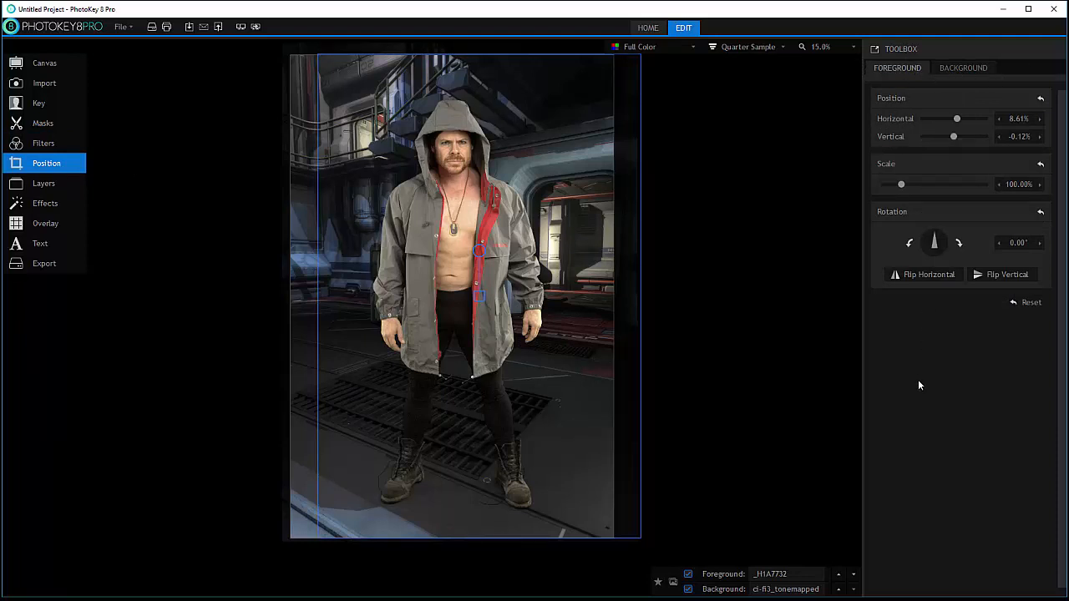
Move the sci-fi3_tonemapped background to about -2.13% horizontal and 0.45% vertical.
{"action": "left_click", "coordinate": [44, 82]}
{"action": "left_click", "coordinate": [945, 68]}
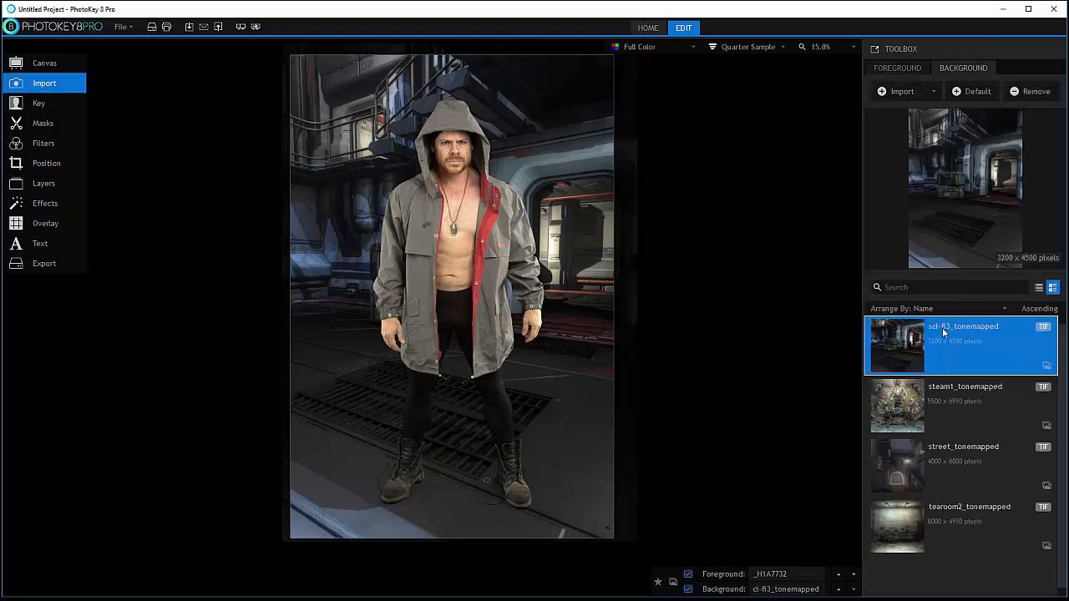
{"action": "left_click", "coordinate": [54, 164]}
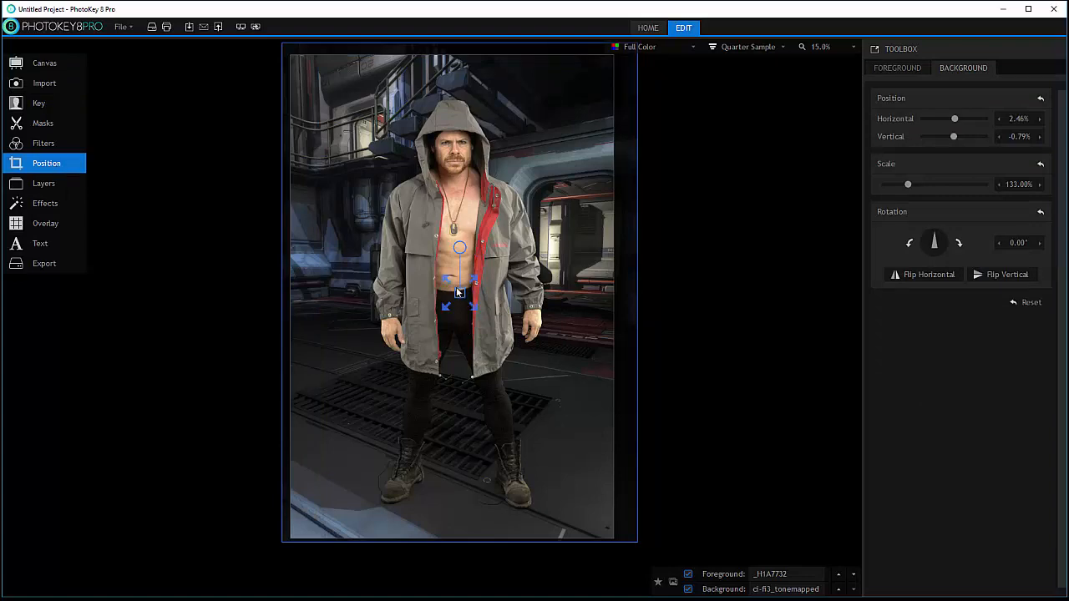
{"action": "left_click_drag", "start_coordinate": [527, 242], "coordinate": [487, 246]}
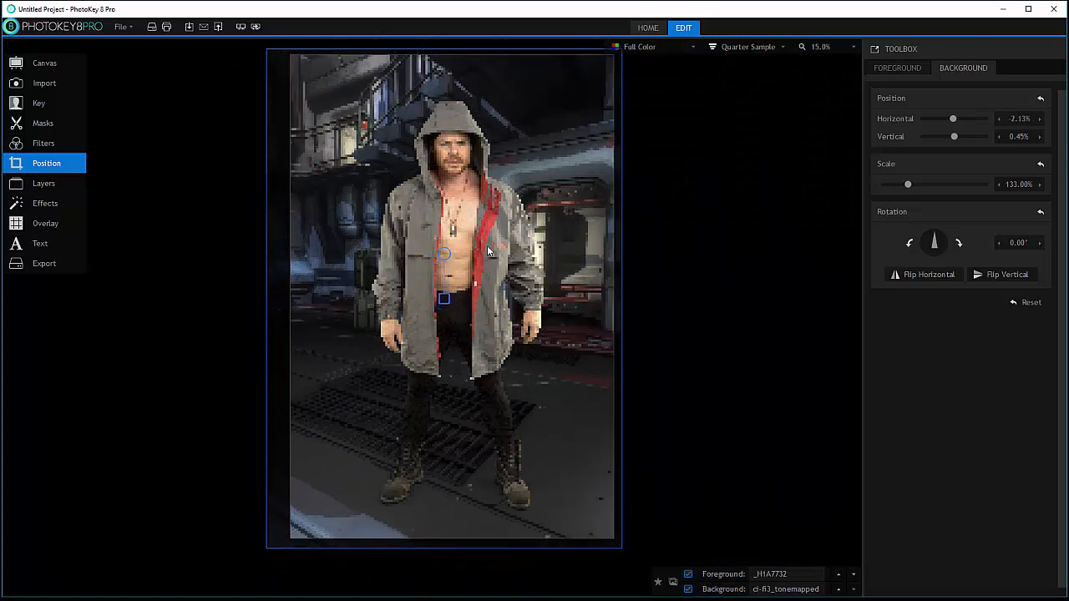
Examine the full list of foreground filters and the effects available for the whole composite.
{"action": "left_click", "coordinate": [897, 68]}
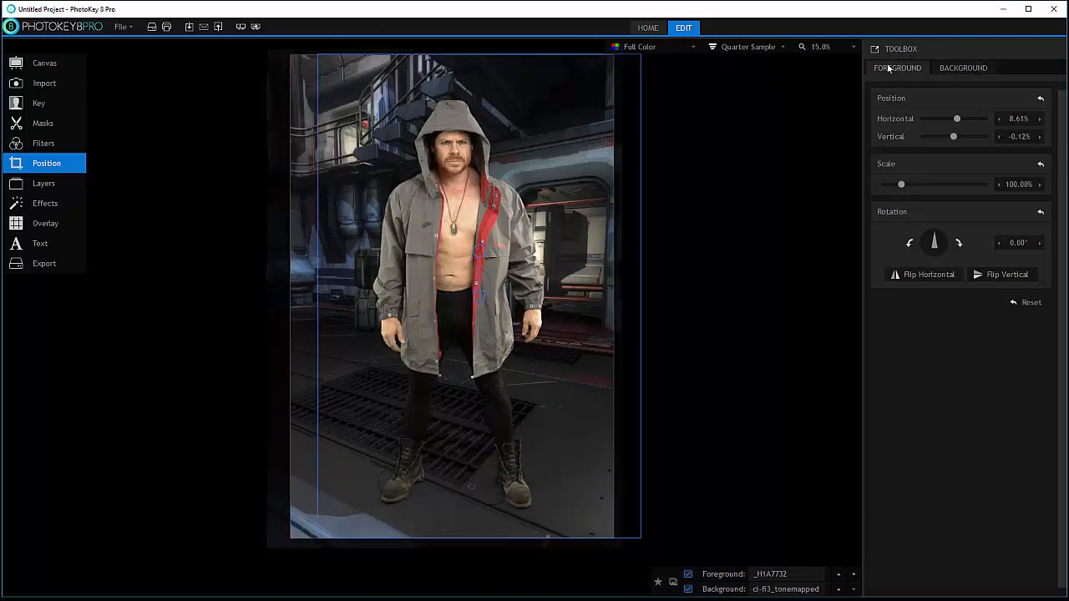
{"action": "left_click", "coordinate": [43, 142]}
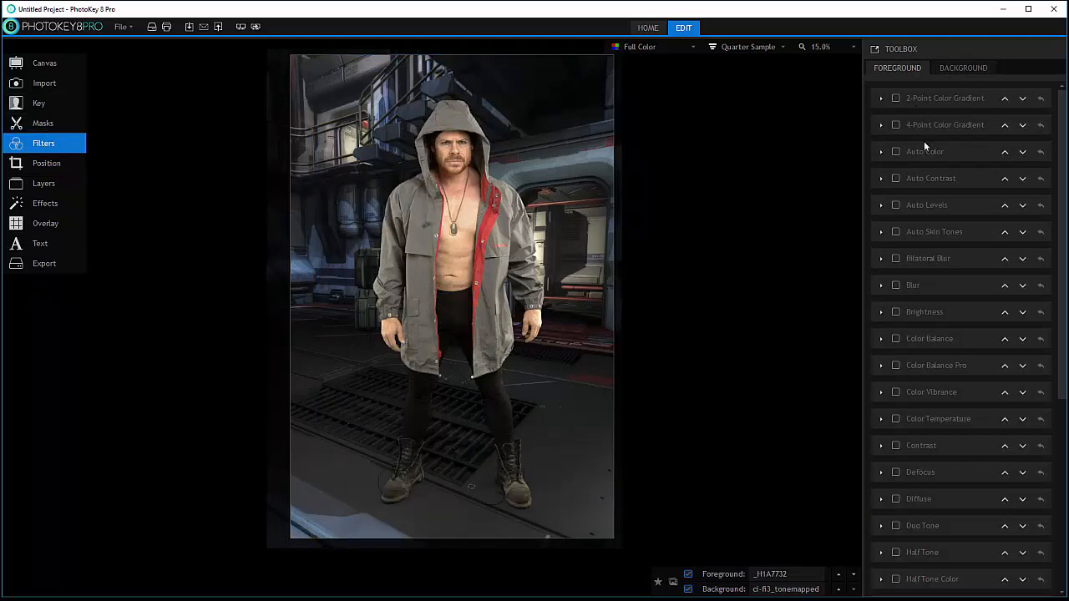
{"action": "scroll", "coordinate": [939, 203], "scroll_direction": "down", "scroll_amount": 4}
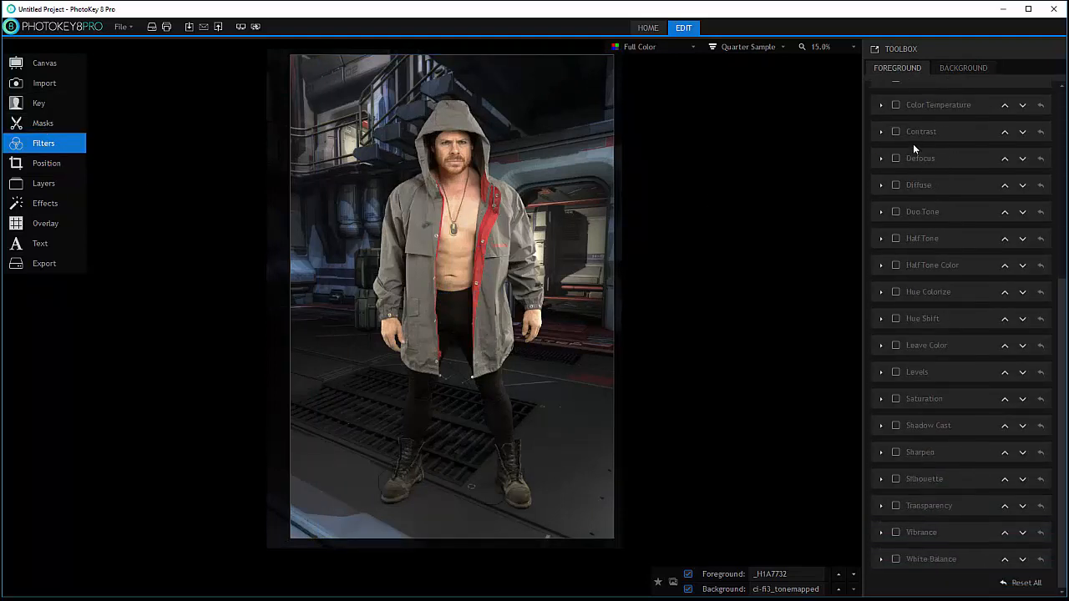
{"action": "left_click", "coordinate": [42, 205]}
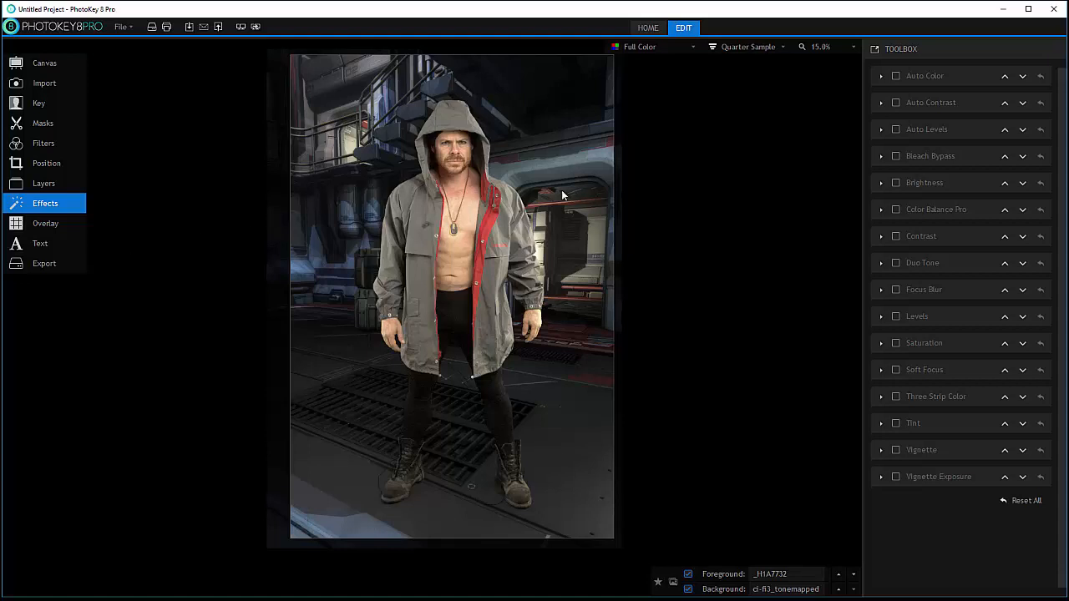
{"action": "left_click", "coordinate": [43, 143]}
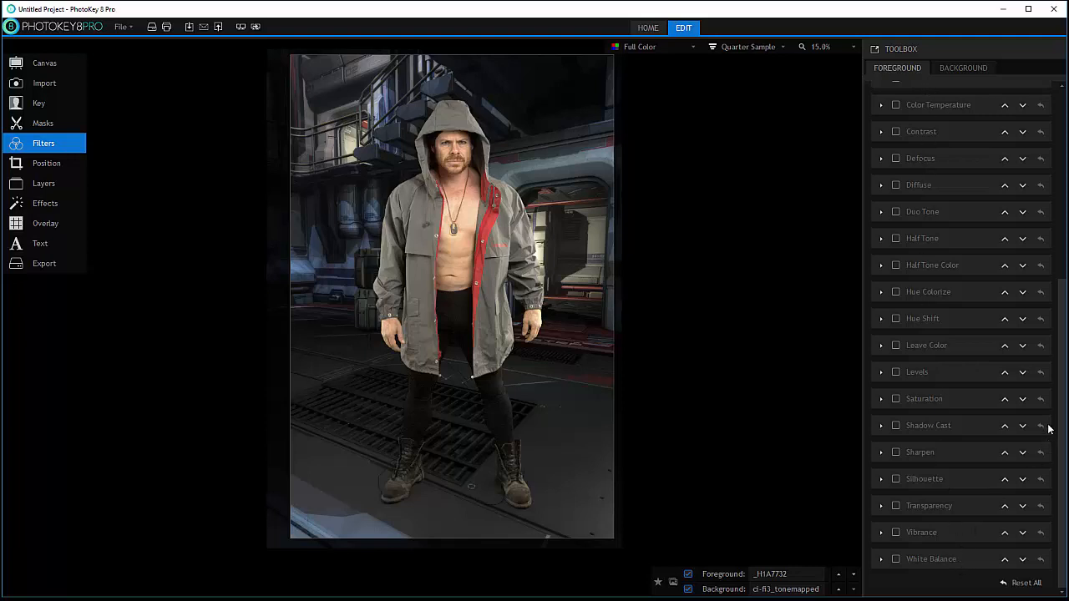
{"action": "scroll", "coordinate": [955, 333], "scroll_direction": "up", "scroll_amount": 5}
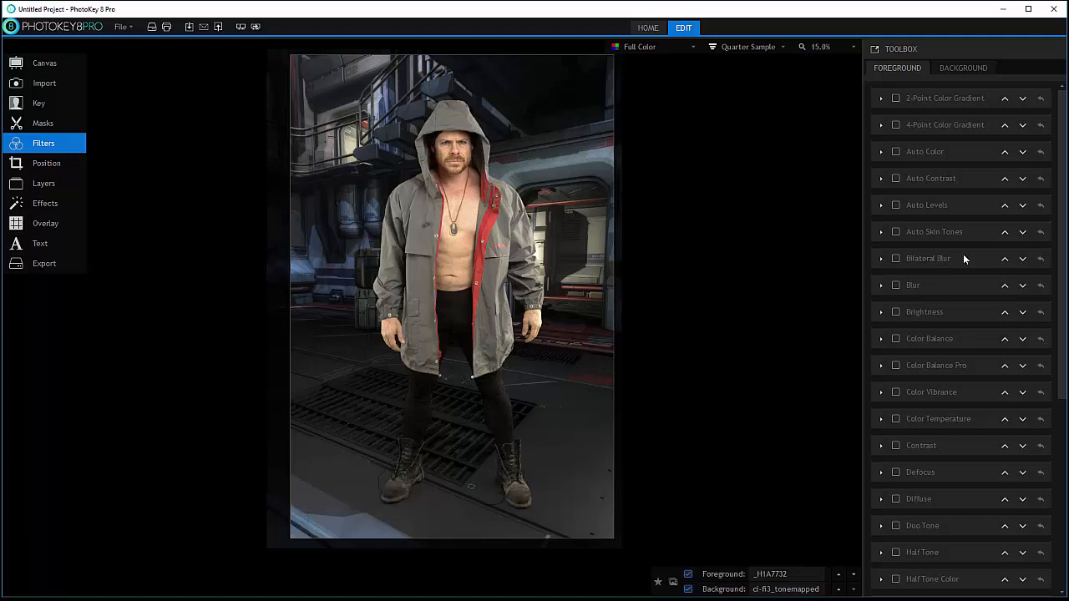
{"action": "scroll", "coordinate": [936, 399], "scroll_direction": "down", "scroll_amount": 5}
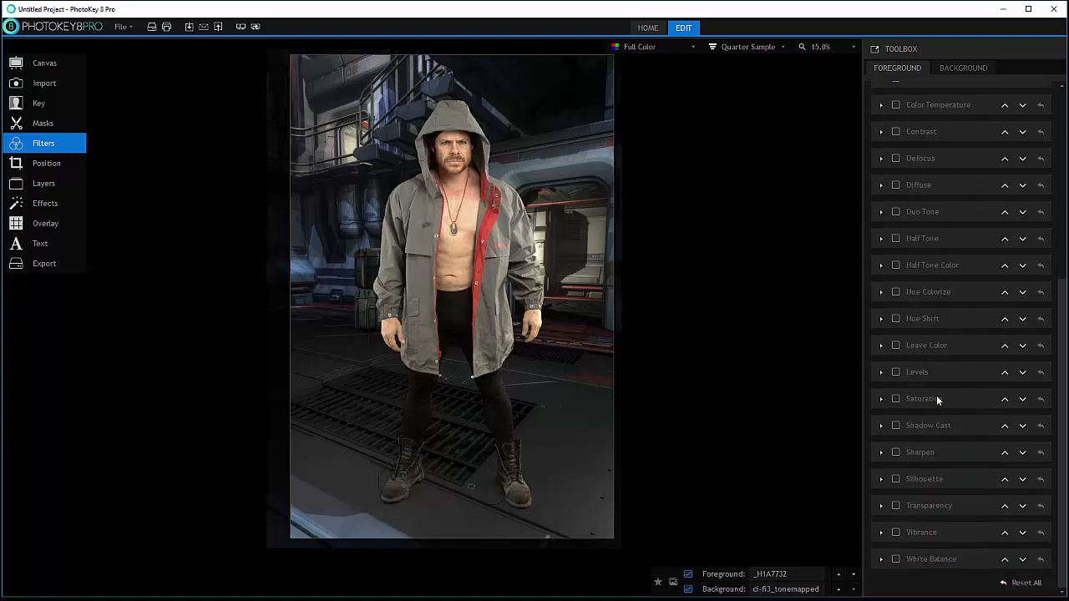
{"action": "scroll", "coordinate": [935, 399], "scroll_direction": "up", "scroll_amount": 4}
{"action": "scroll", "coordinate": [936, 399], "scroll_direction": "up", "scroll_amount": 1}
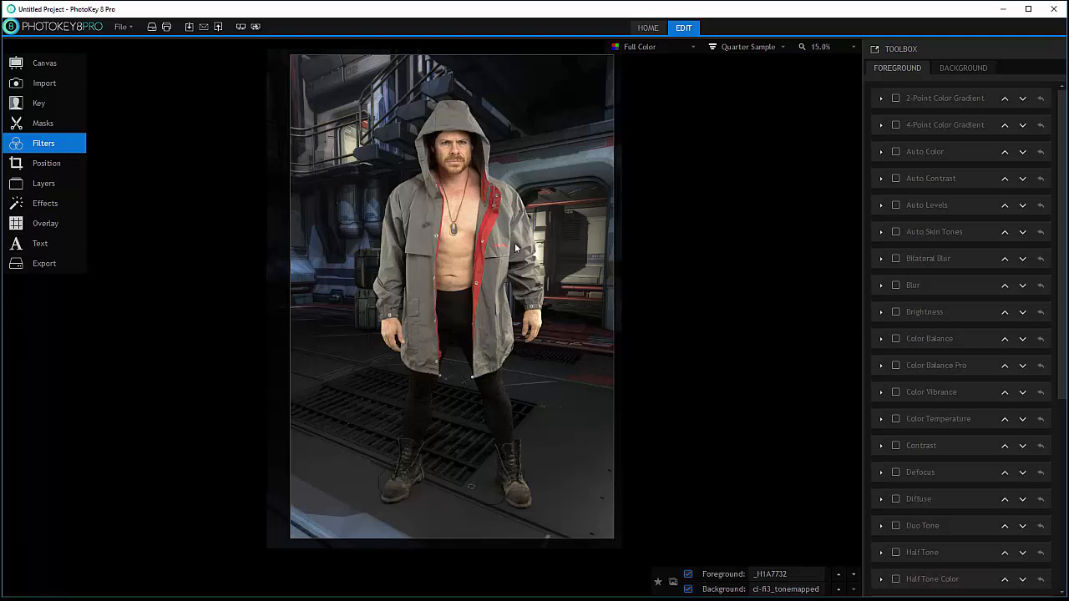
Star the current foreground photo and enable its 2-Point Color Gradient filter with Add blending.
{"action": "left_click", "coordinate": [658, 581]}
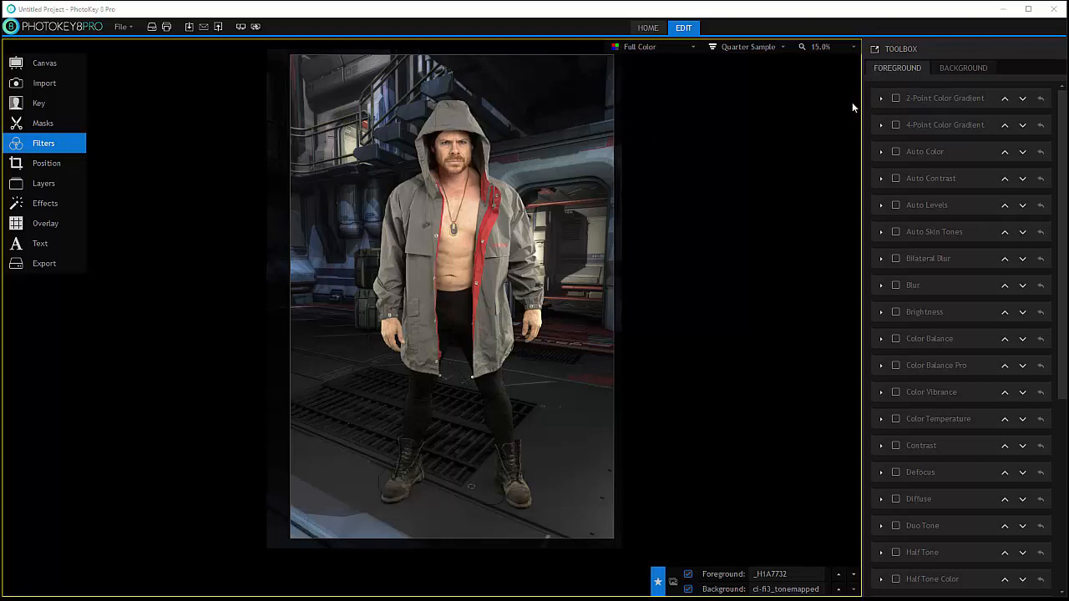
{"action": "left_click", "coordinate": [951, 97]}
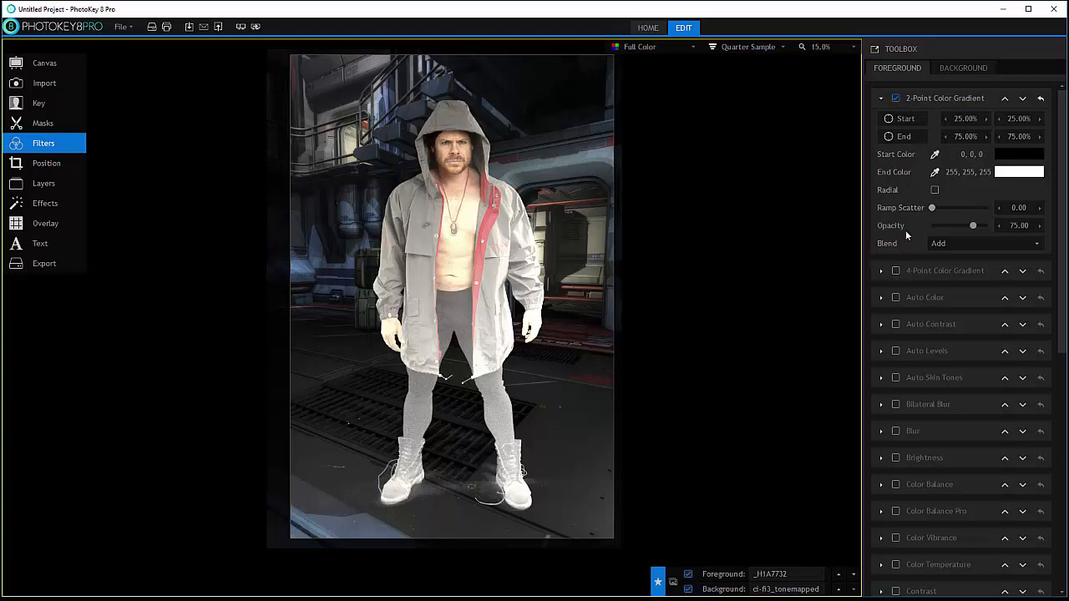
{"action": "left_click", "coordinate": [989, 242]}
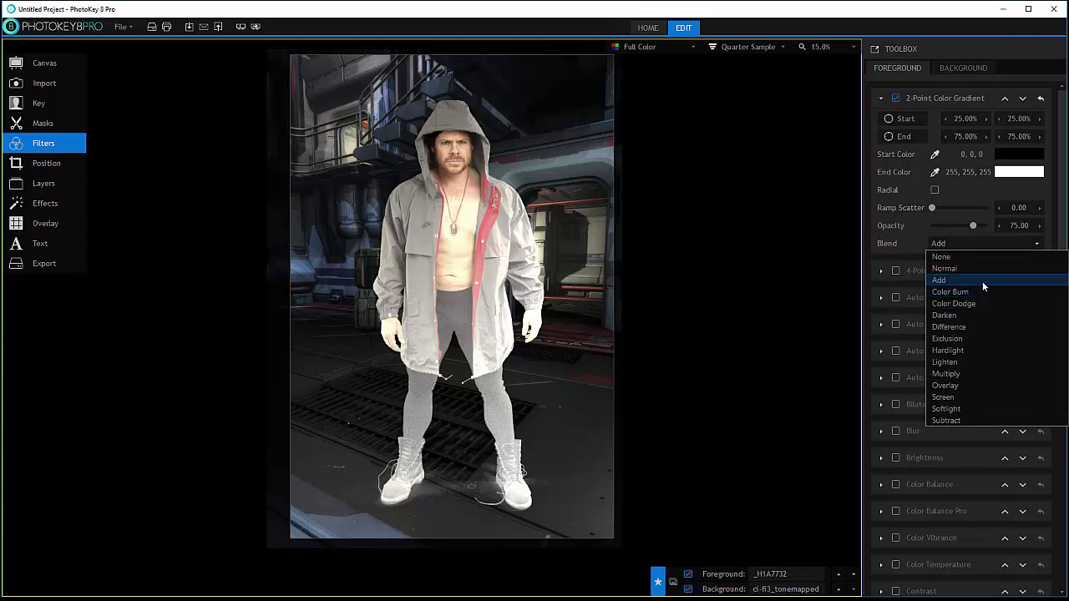
{"action": "left_click", "coordinate": [982, 282]}
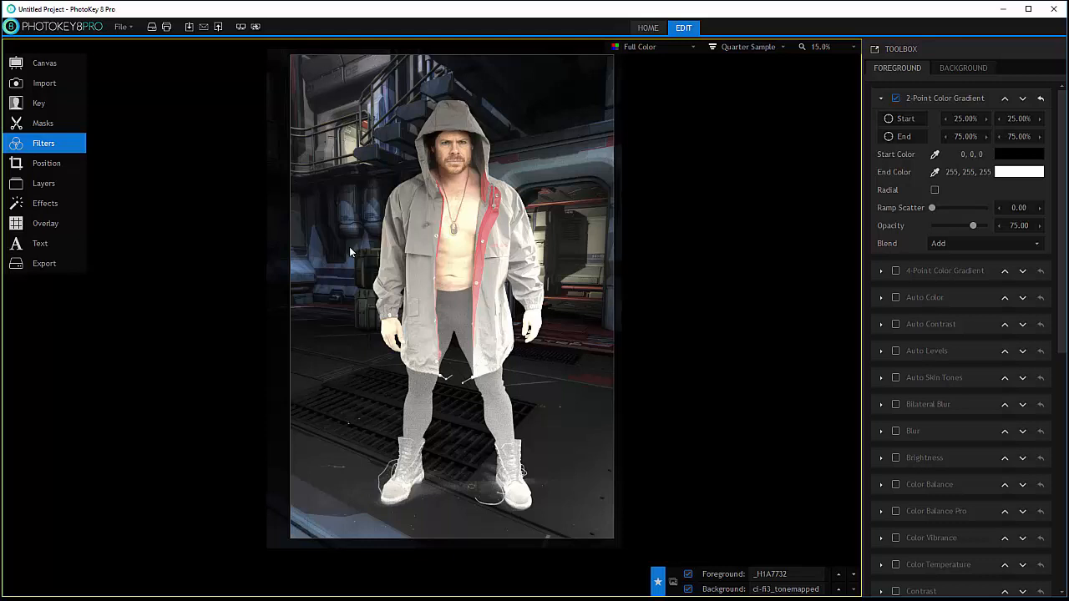
Place the gradient's end point just below the boots at about 50.09%, 94.60% and its start point at the abdomen, about 50.60%, 45.52%.
{"action": "left_click", "coordinate": [887, 137]}
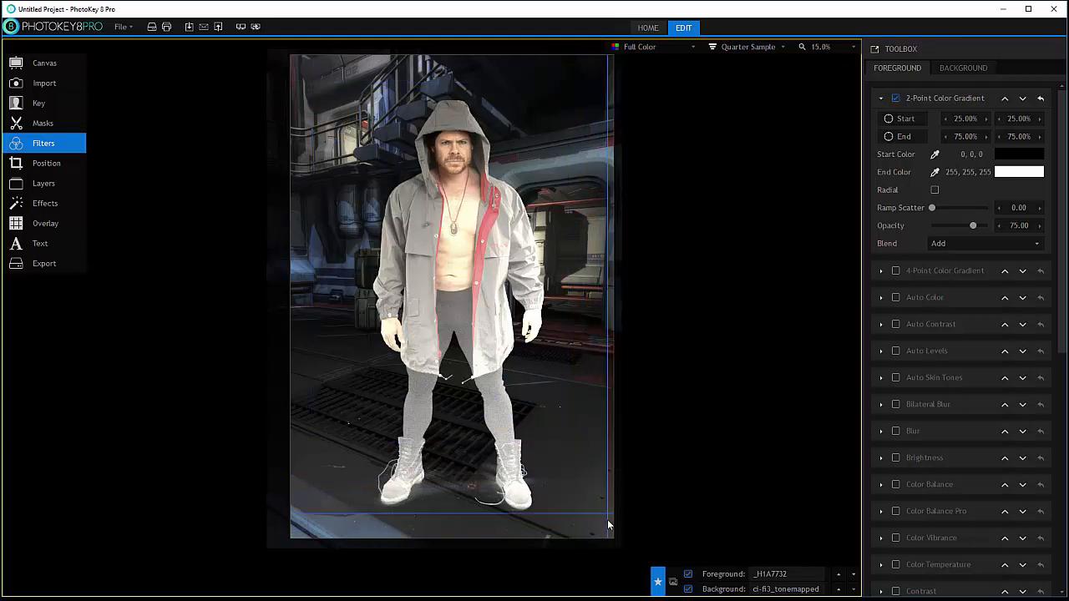
{"action": "left_click", "coordinate": [451, 512]}
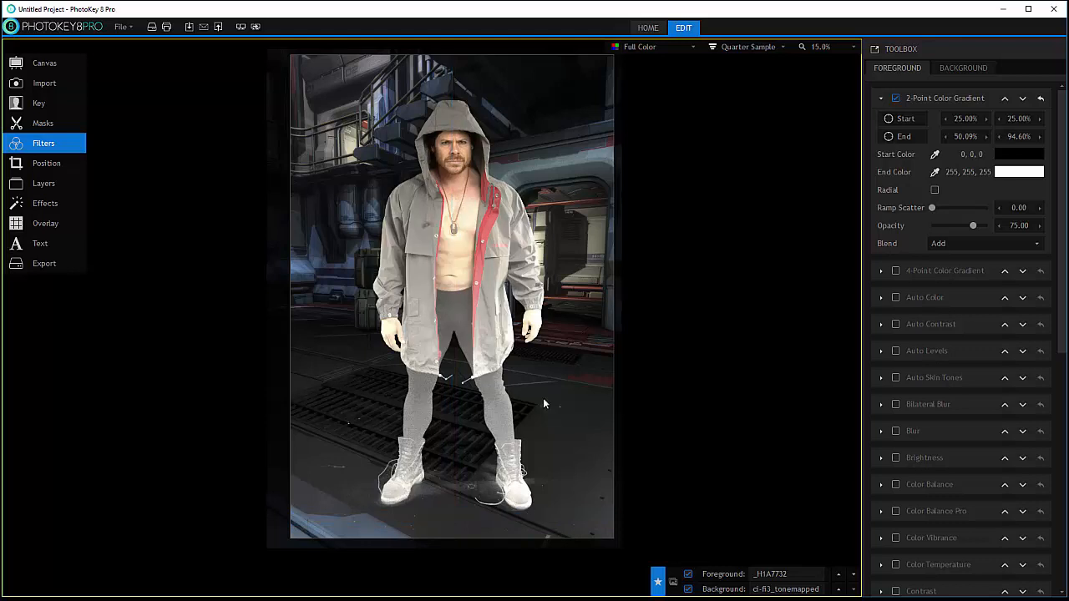
{"action": "left_click", "coordinate": [889, 118]}
{"action": "left_click", "coordinate": [454, 277]}
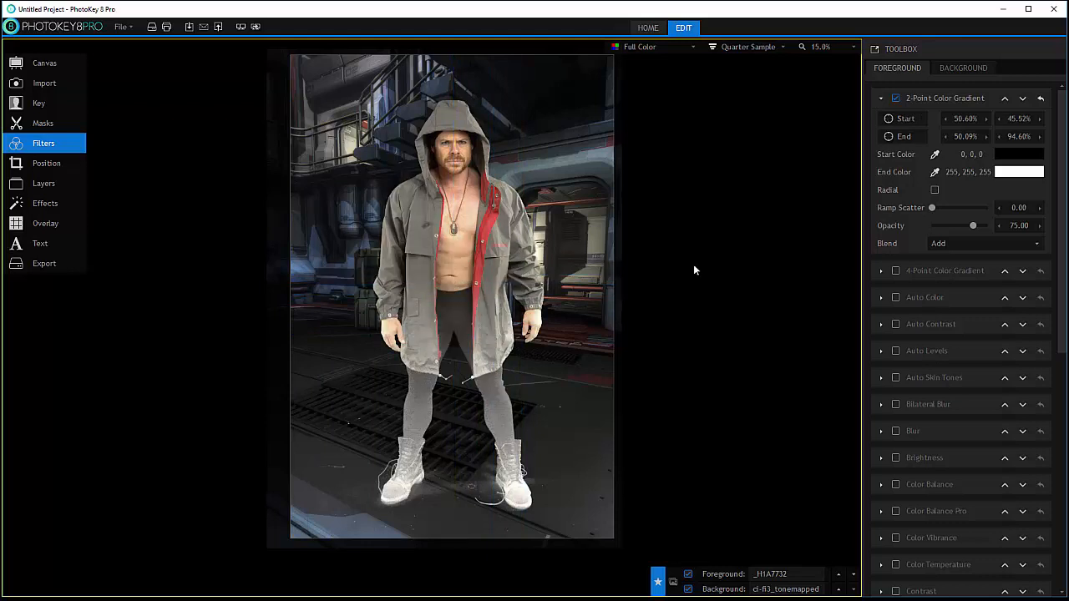
Set the 2-Point Color Gradient's start color to white (255, 255, 255).
{"action": "left_click", "coordinate": [1017, 155]}
{"action": "left_click_drag", "start_coordinate": [664, 227], "coordinate": [665, 205]}
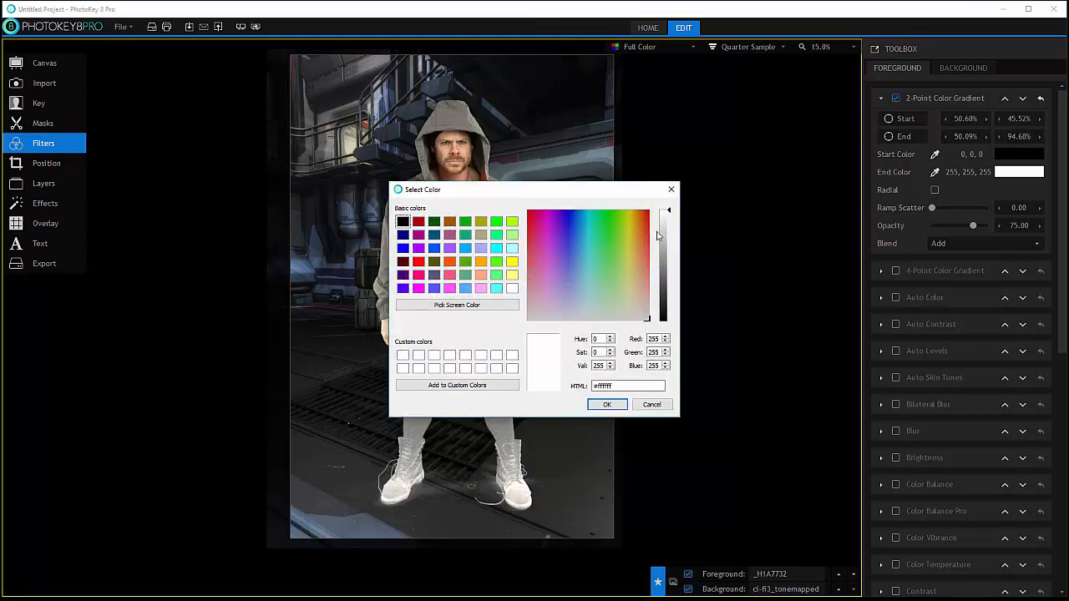
{"action": "left_click", "coordinate": [607, 404]}
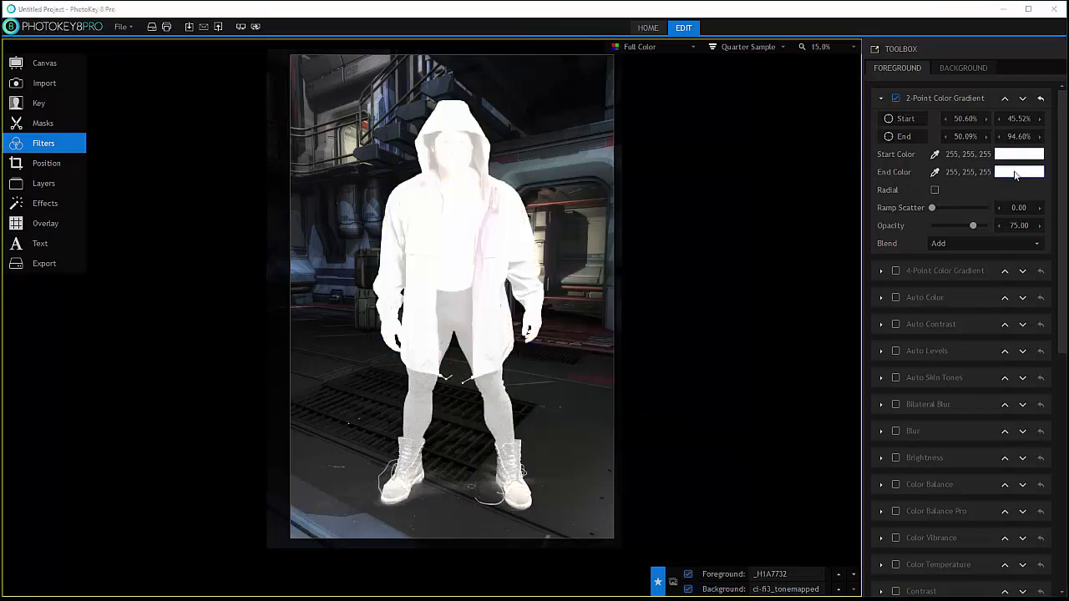
Sample a near-black end color of 4, 5, 5 from the dark background beside the man's hand.
{"action": "left_click", "coordinate": [1017, 172]}
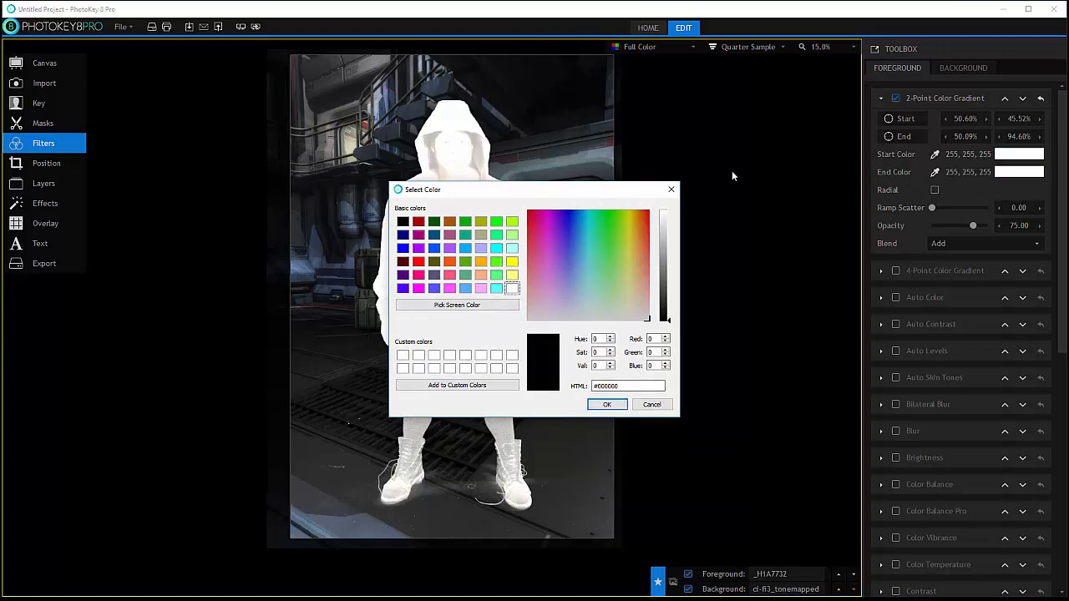
{"action": "left_click", "coordinate": [933, 174]}
{"action": "left_click", "coordinate": [650, 405]}
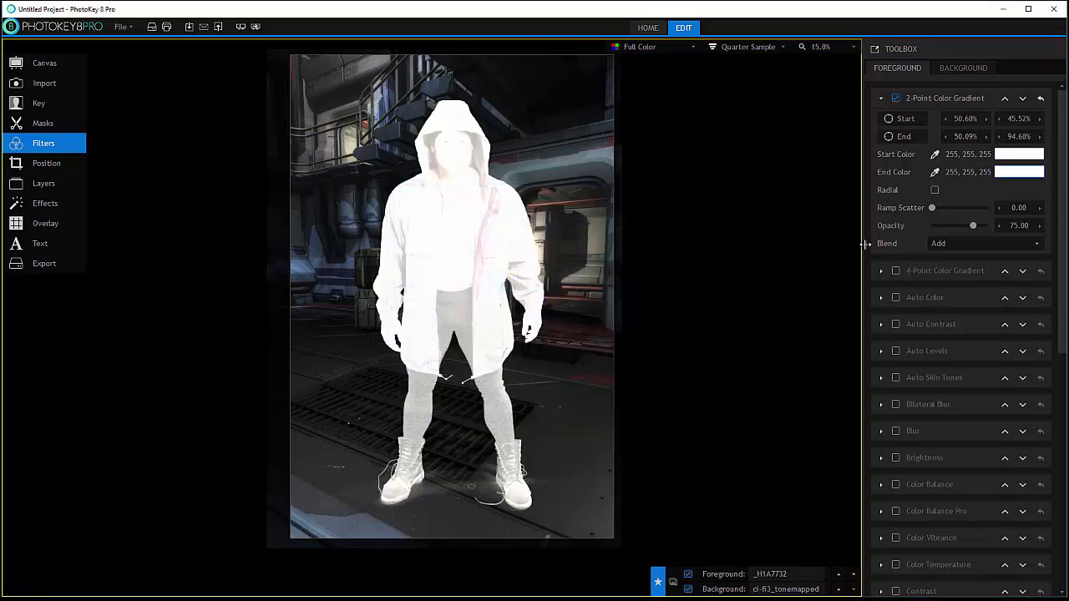
{"action": "left_click", "coordinate": [934, 173]}
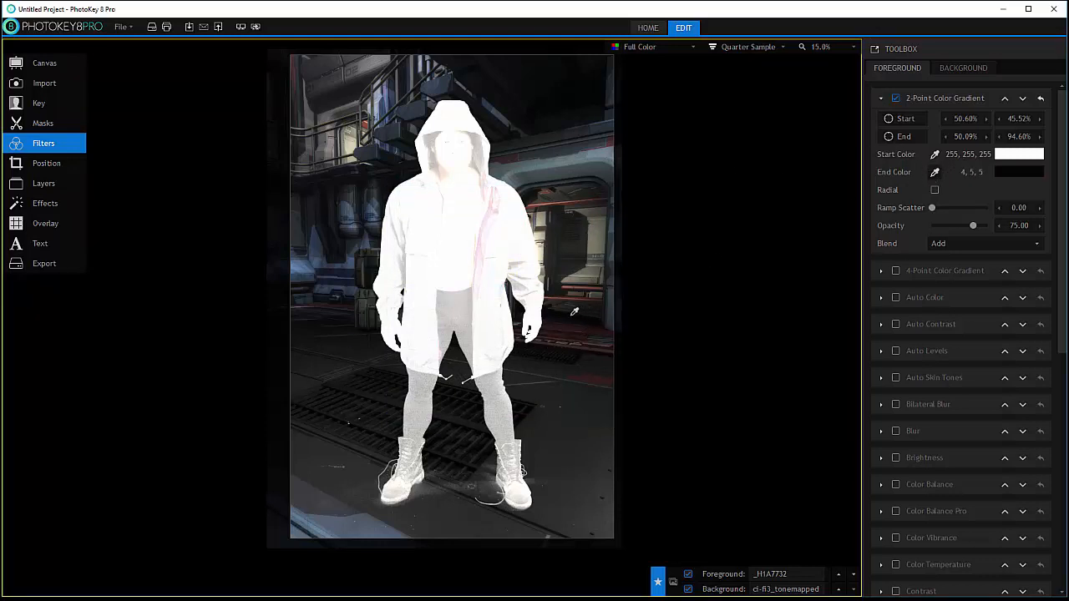
{"action": "left_click", "coordinate": [573, 314]}
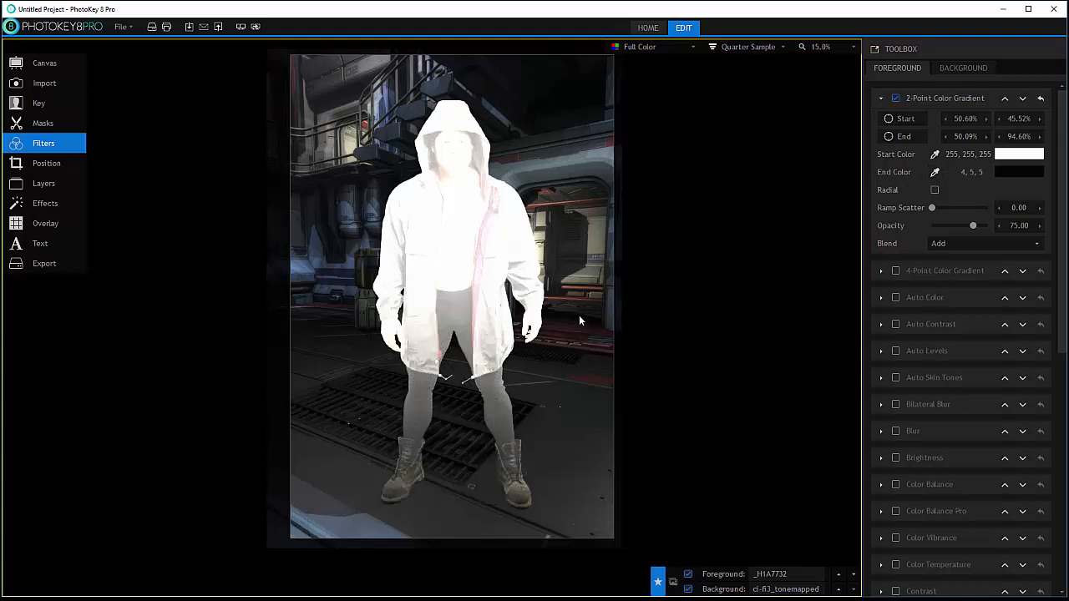
Set the 2-point gradient's blend mode to Multiply and compare the image with the filter off and on.
{"action": "left_click", "coordinate": [950, 244]}
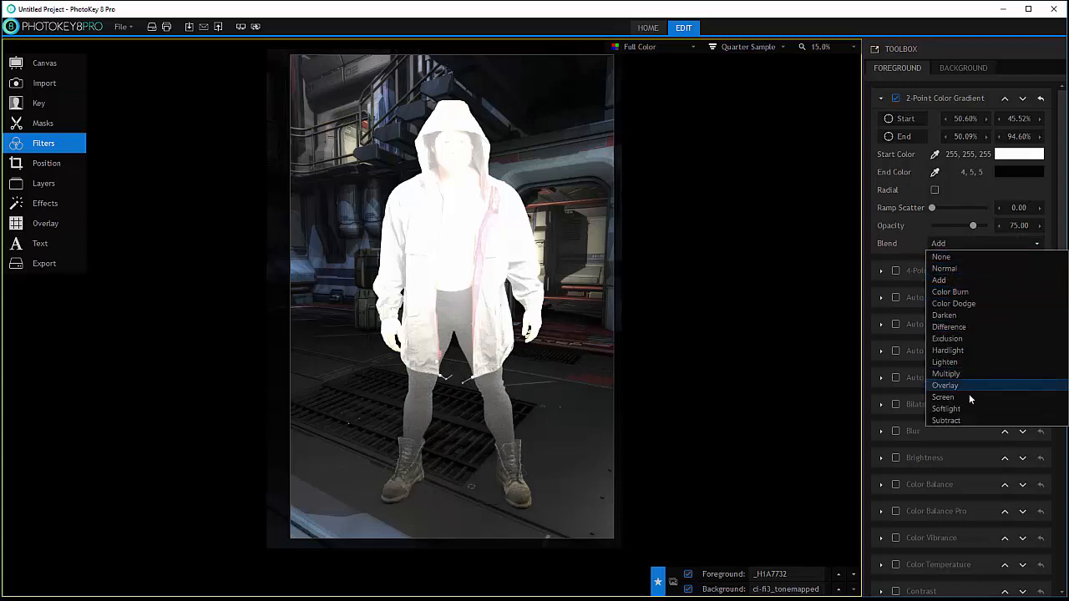
{"action": "left_click", "coordinate": [956, 374]}
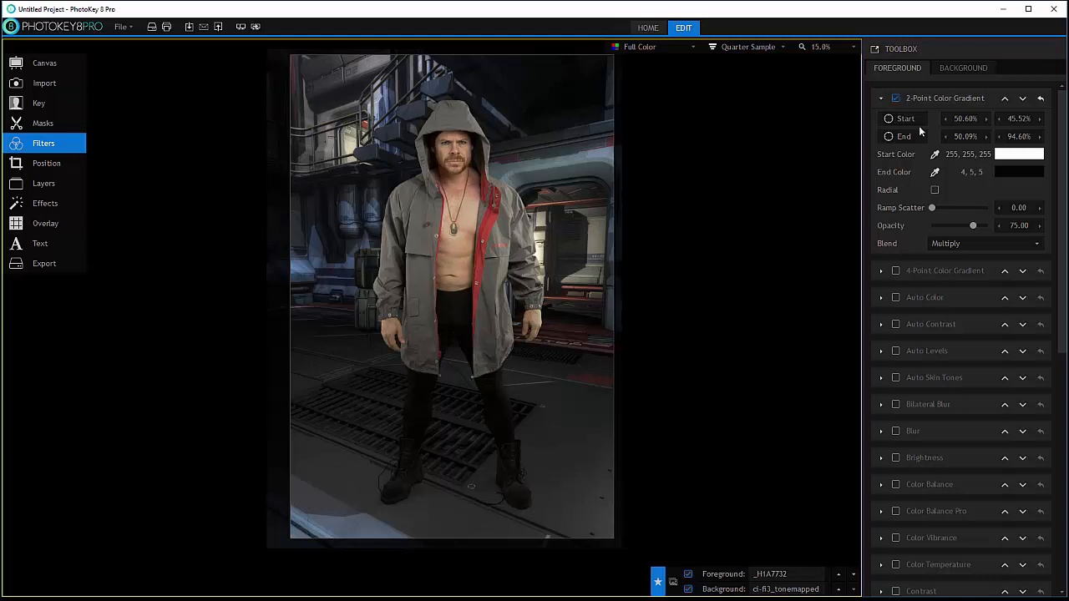
{"action": "left_click", "coordinate": [896, 99]}
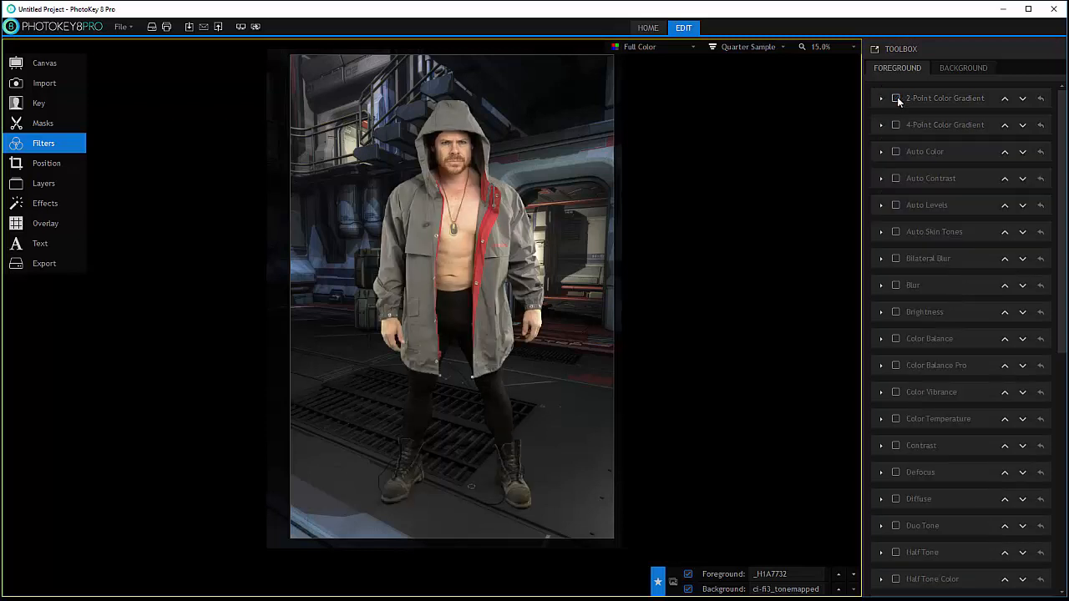
{"action": "left_click", "coordinate": [896, 98]}
{"action": "left_click", "coordinate": [896, 98]}
{"action": "left_click", "coordinate": [896, 98]}
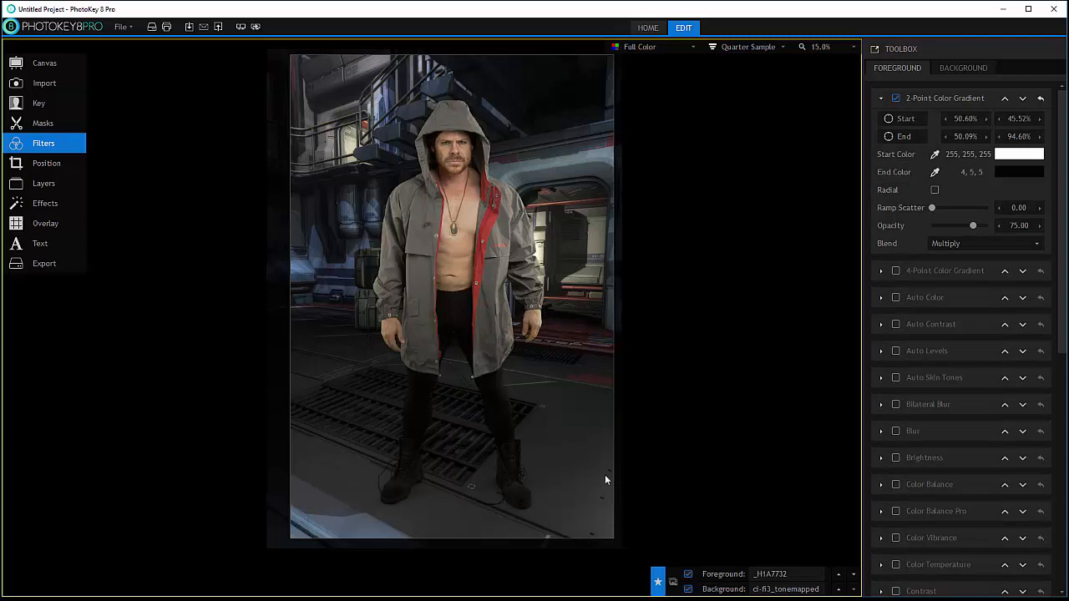
Sample 27, 28, 28 as the gradient's end color and place its start point on the face at about 50.26%, 23.56%.
{"action": "left_click", "coordinate": [934, 172]}
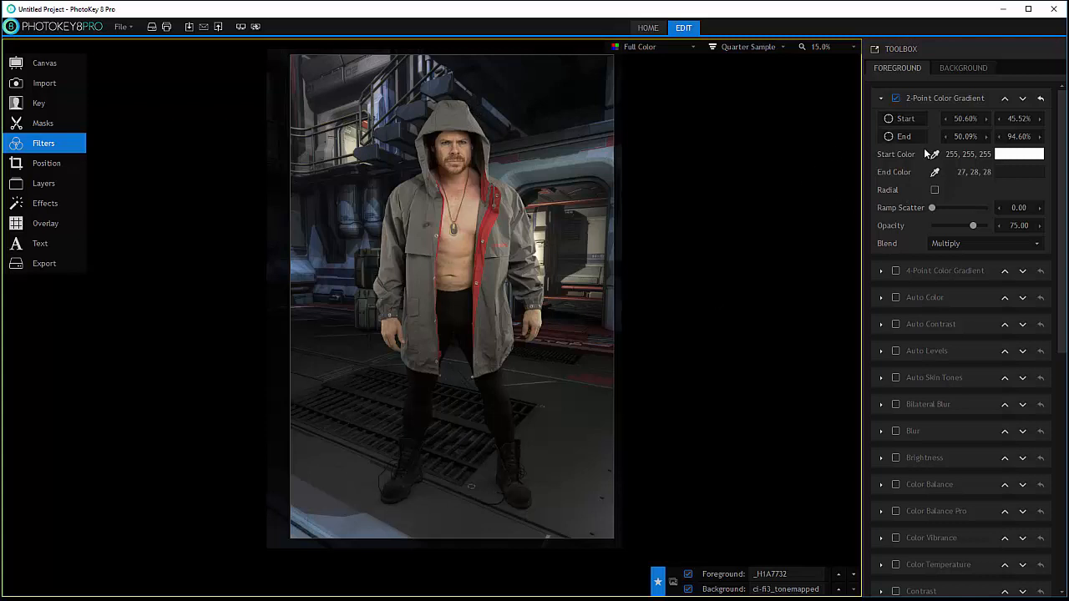
{"action": "left_click", "coordinate": [890, 118]}
{"action": "left_click", "coordinate": [891, 118]}
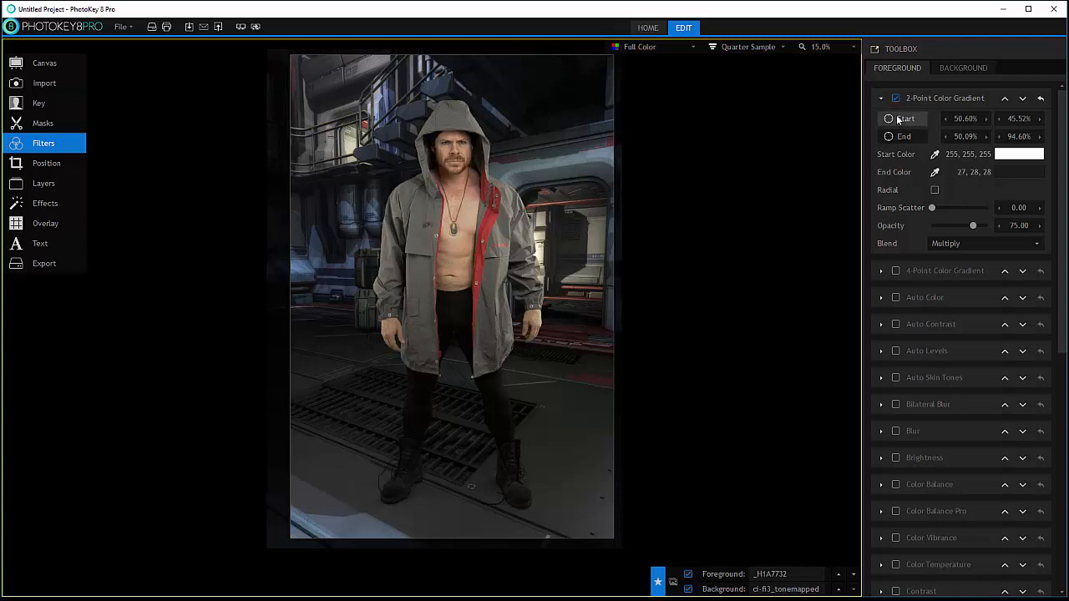
{"action": "left_click", "coordinate": [452, 168]}
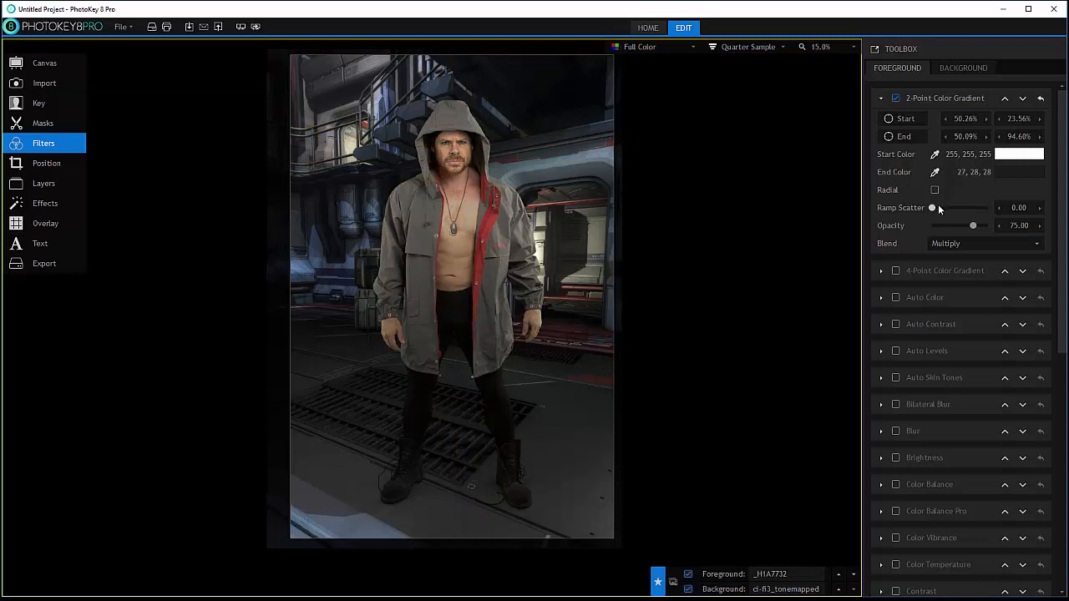
Lower the 2-point gradient's opacity to about 54.37 and compare the image with the filter off and on.
{"action": "left_click_drag", "start_coordinate": [939, 209], "coordinate": [903, 202]}
{"action": "mouse_move", "coordinate": [974, 224]}
{"action": "left_mouse_down"}
{"action": "mouse_move", "coordinate": [1020, 225]}
{"action": "mouse_move", "coordinate": [881, 217]}
{"action": "mouse_move", "coordinate": [961, 222]}
{"action": "left_mouse_up"}
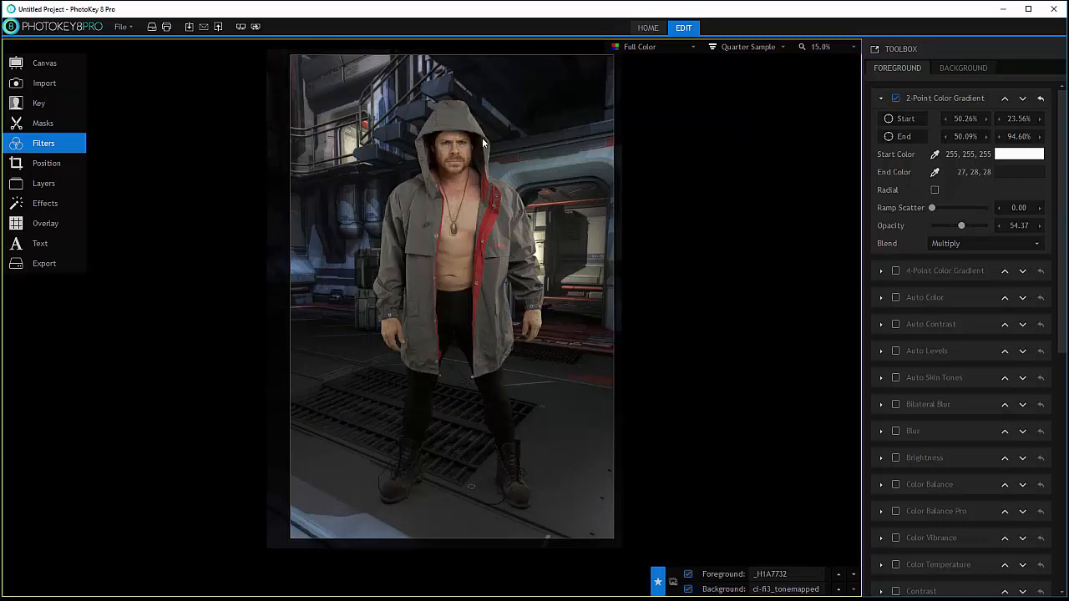
{"action": "left_click", "coordinate": [896, 98]}
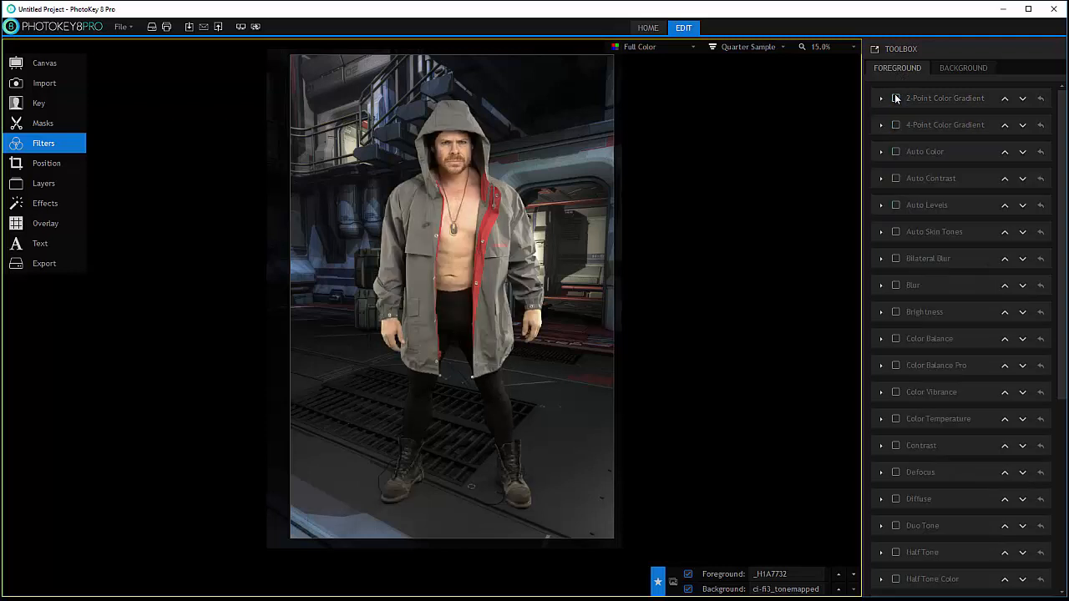
{"action": "left_click", "coordinate": [895, 98]}
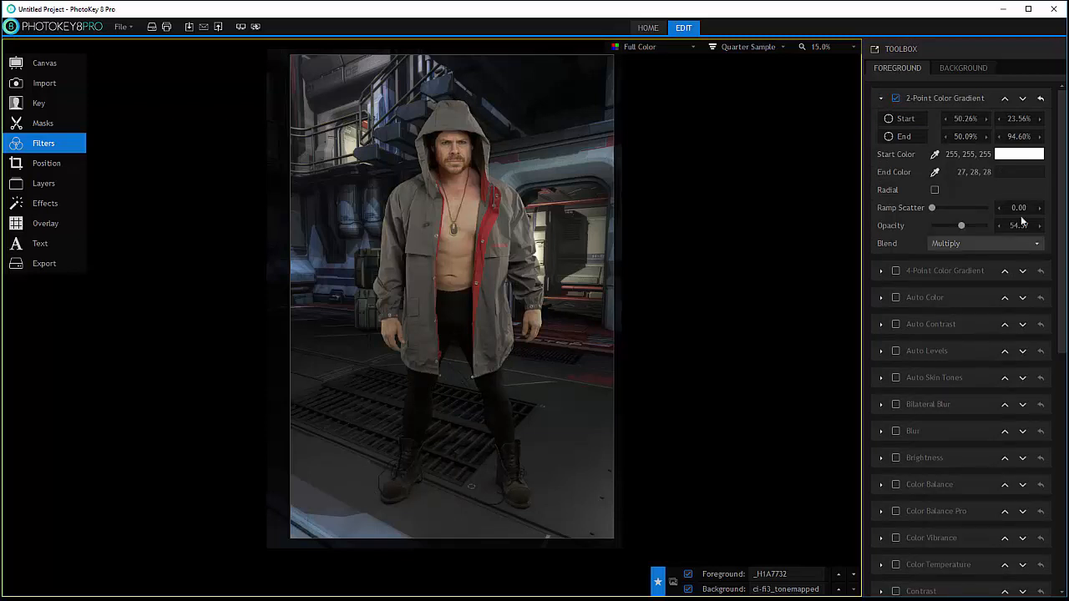
Enable the foreground's 4-Point Color Gradient and sample 218, 211, 178 for Point 1 and 101, 133, 148 for Point 2.
{"action": "left_click", "coordinate": [879, 271]}
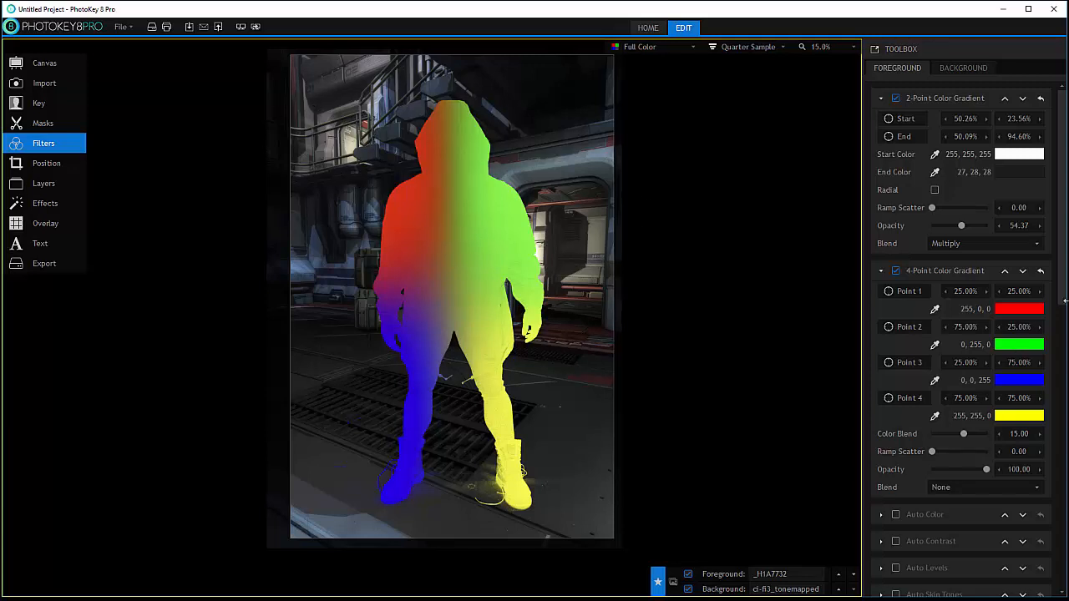
{"action": "left_click", "coordinate": [934, 311]}
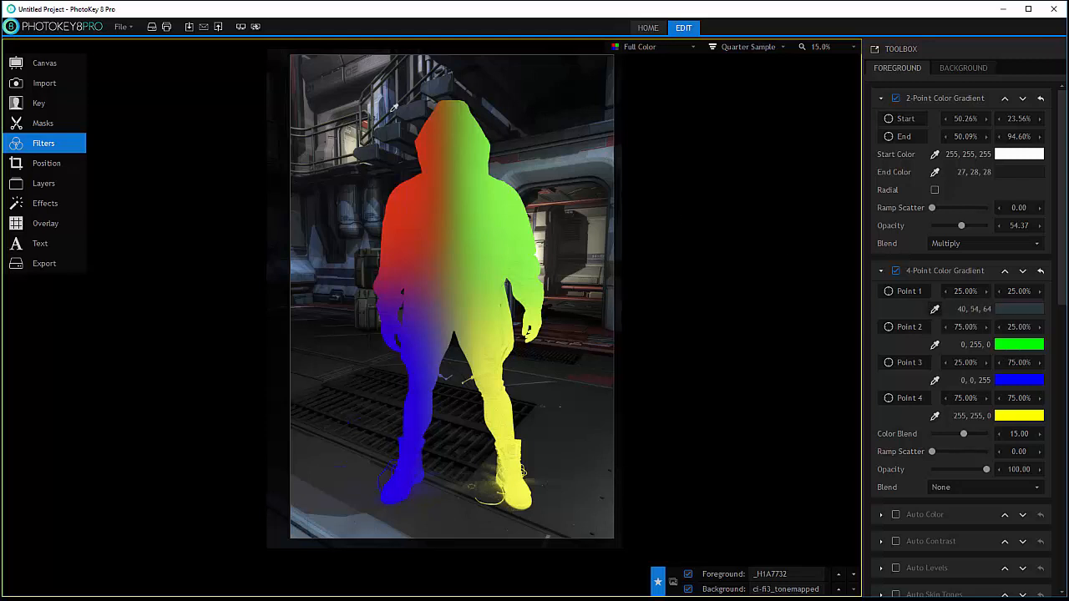
{"action": "left_click", "coordinate": [450, 144]}
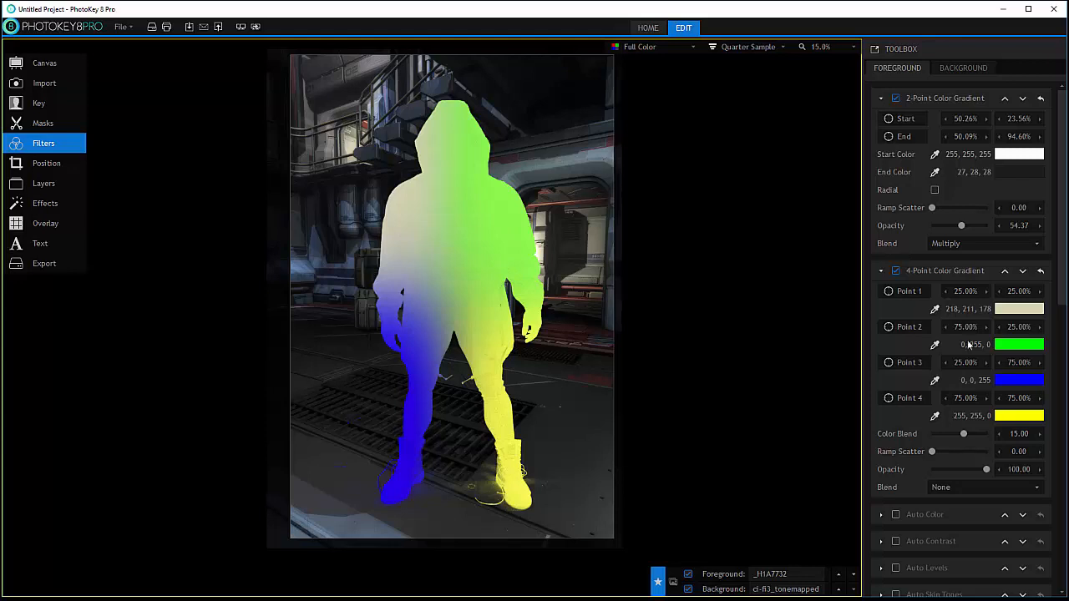
{"action": "left_click", "coordinate": [935, 345]}
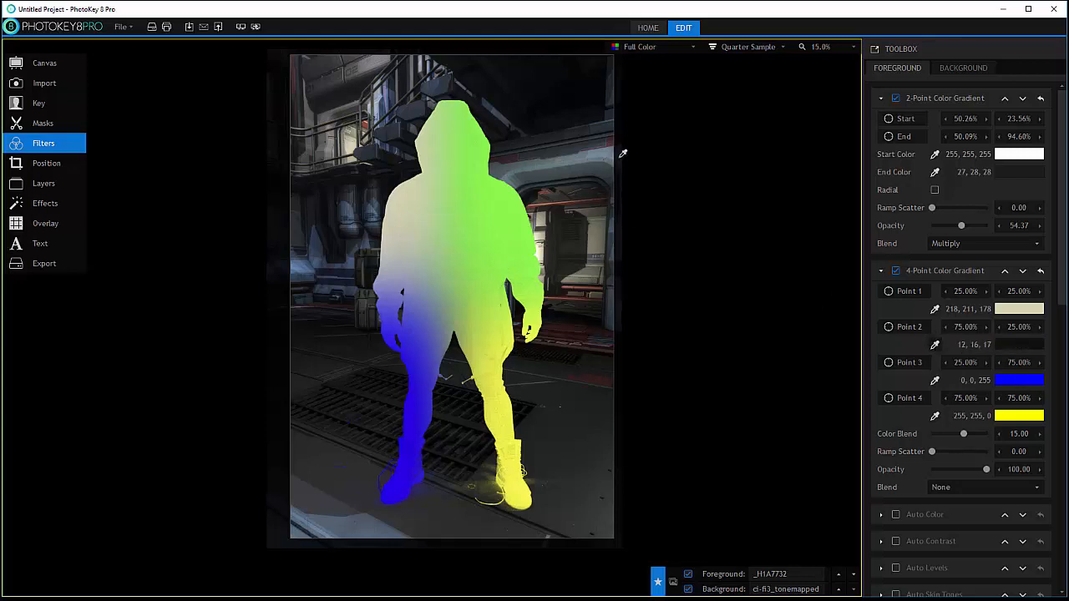
{"action": "left_click", "coordinate": [516, 214]}
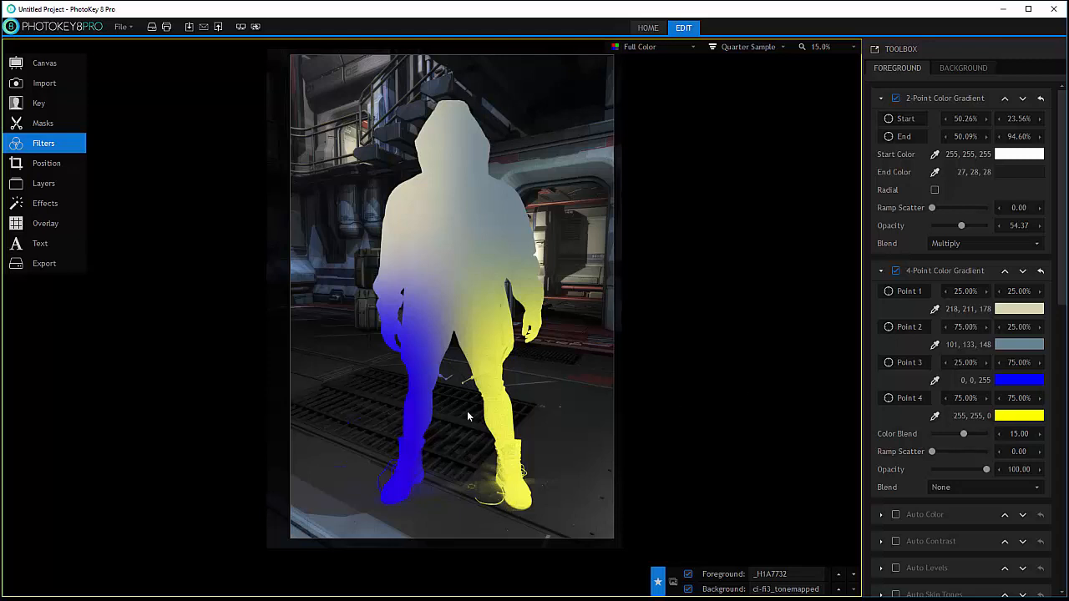
Sample dark floor colors for the lower gradient points: 44, 44, 44 for Point 3 and 43, 44, 44 for Point 4.
{"action": "left_click", "coordinate": [935, 380]}
{"action": "left_click", "coordinate": [314, 465]}
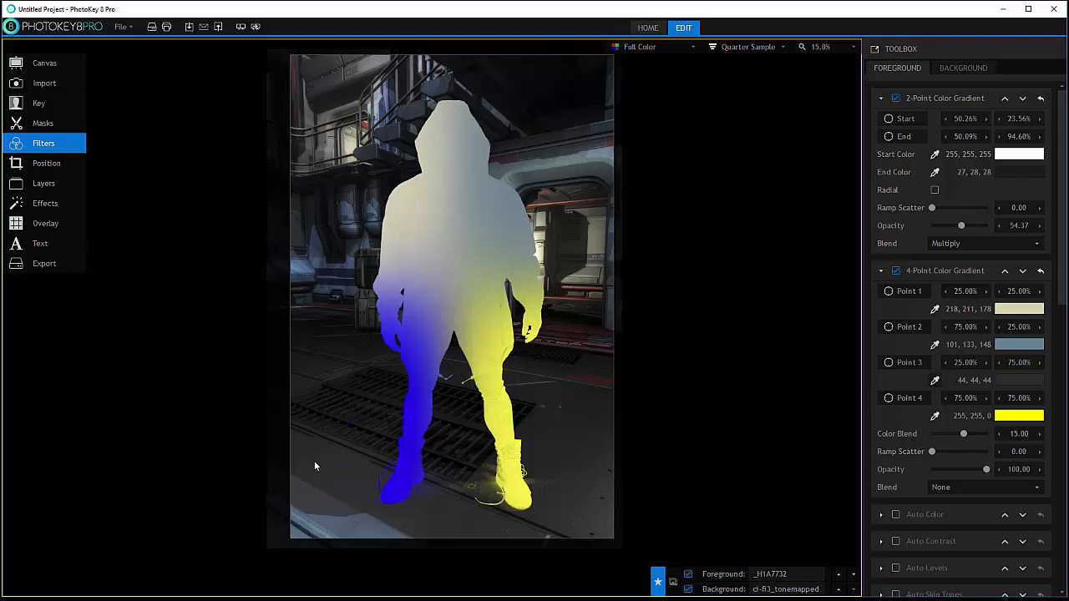
{"action": "left_click", "coordinate": [935, 417]}
{"action": "left_click", "coordinate": [600, 462]}
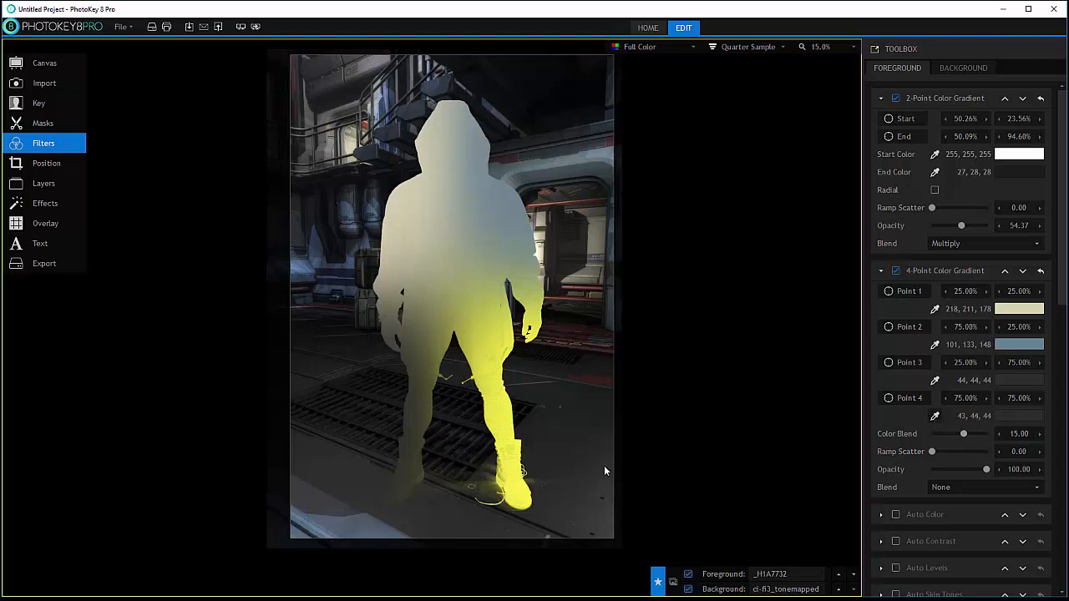
Set the 4-point gradient's blend mode to Multiply and lower its opacity to about 35.92.
{"action": "left_click", "coordinate": [1030, 489]}
{"action": "left_click", "coordinate": [946, 427]}
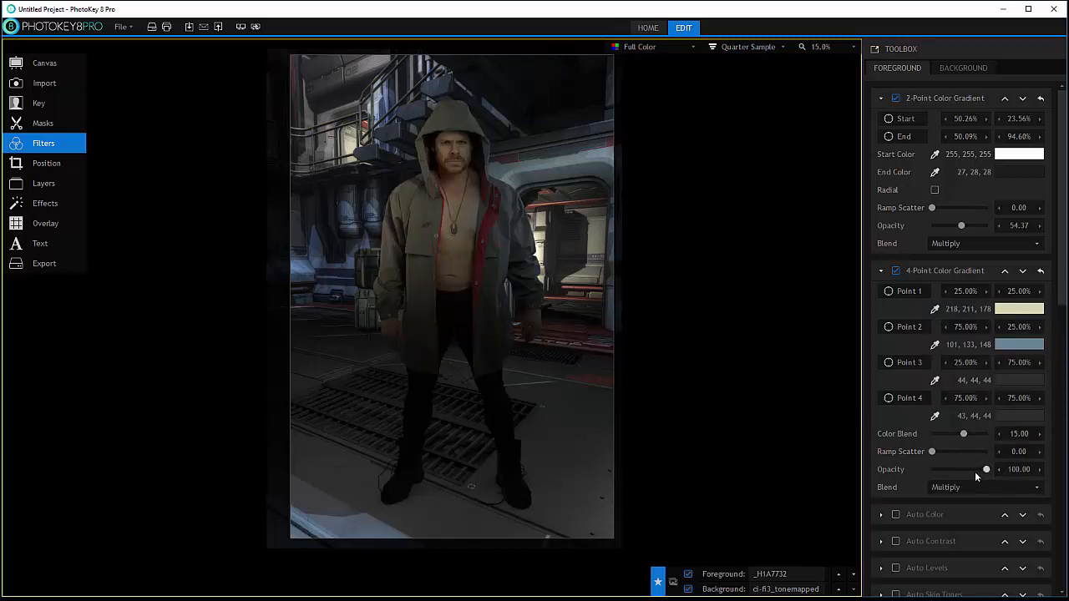
{"action": "left_click_drag", "start_coordinate": [988, 472], "coordinate": [952, 468]}
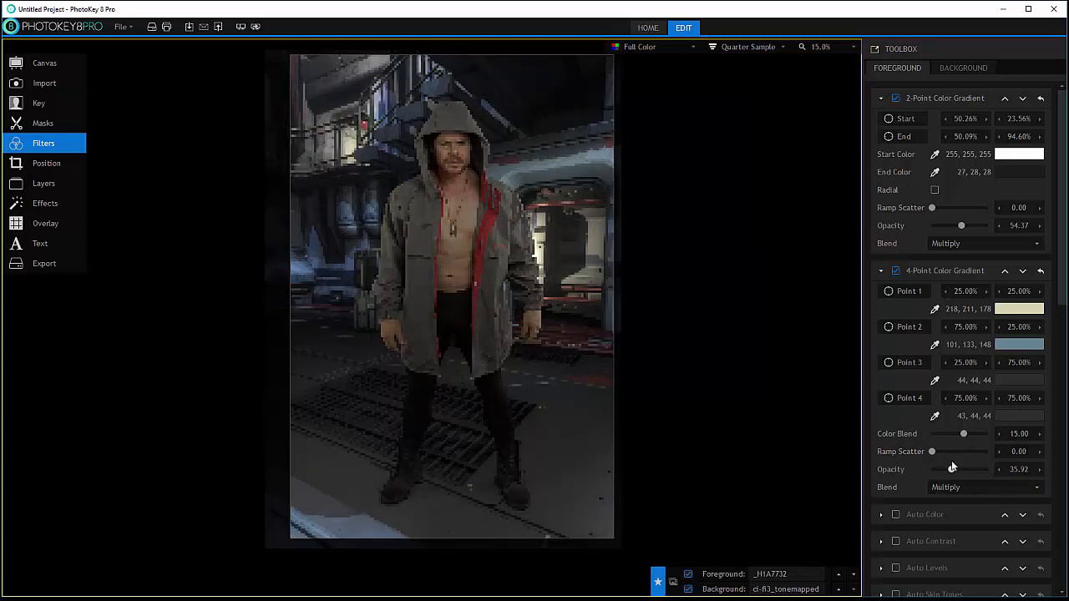
Disable the 2-Point Color Gradient and set the 4-point gradient's opacity to about 30.10.
{"action": "left_click", "coordinate": [895, 97]}
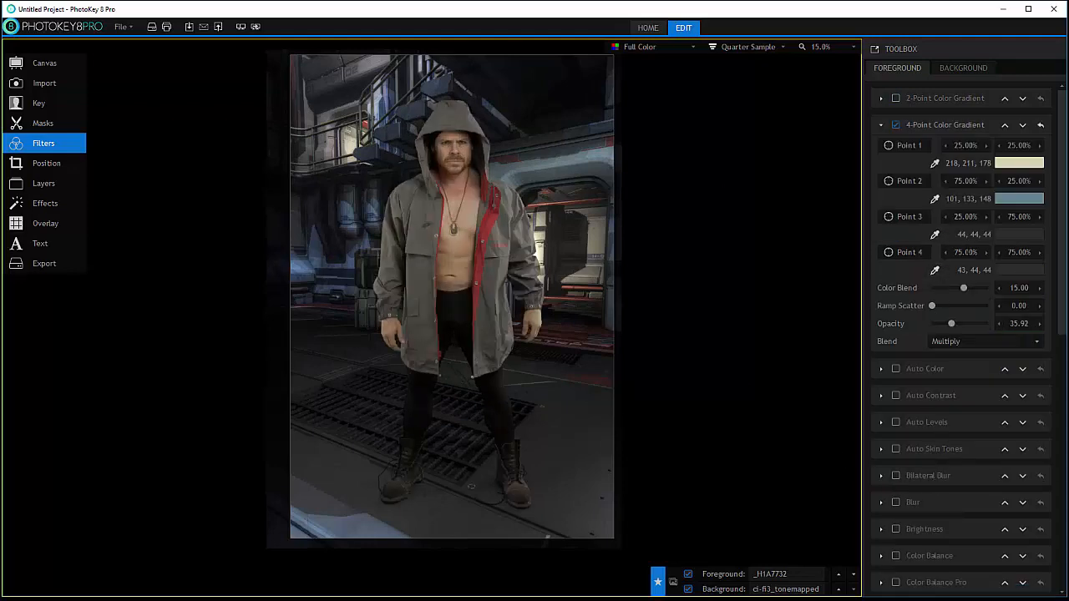
{"action": "left_click_drag", "start_coordinate": [952, 327], "coordinate": [989, 322]}
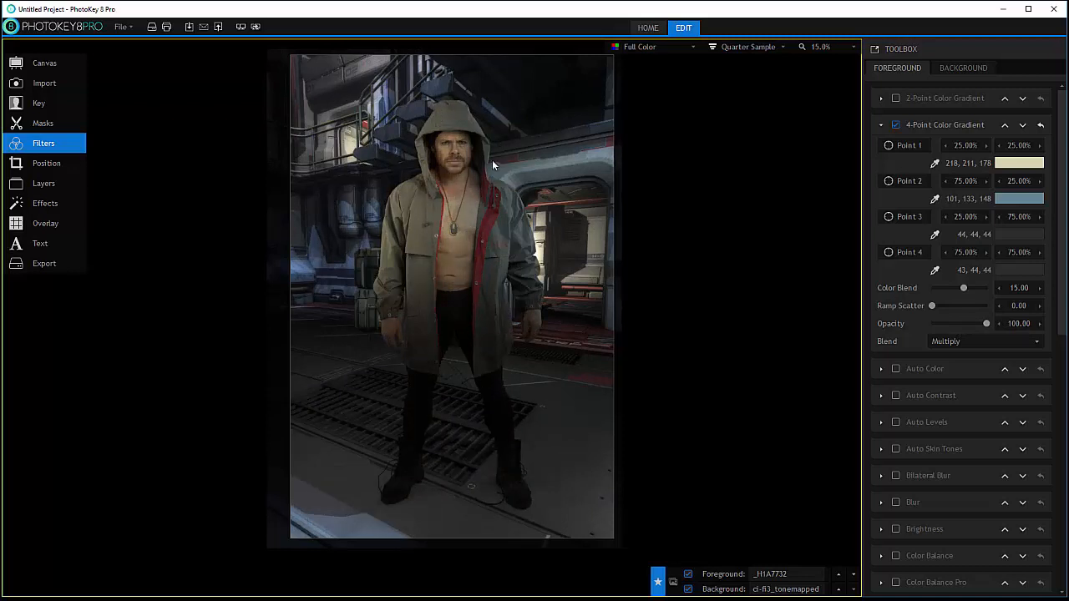
{"action": "left_click_drag", "start_coordinate": [986, 322], "coordinate": [950, 329]}
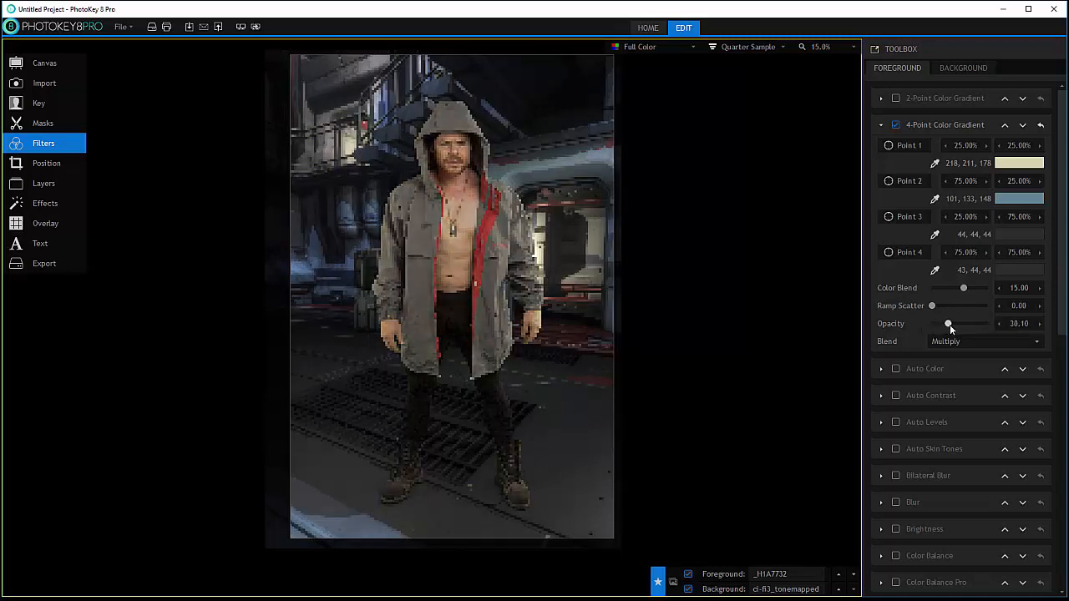
Place Point 4 beside one boot at about 76.08%, 92.41% and Point 3 beside the other at about 24.78%, 92.87%.
{"action": "left_click", "coordinate": [887, 253]}
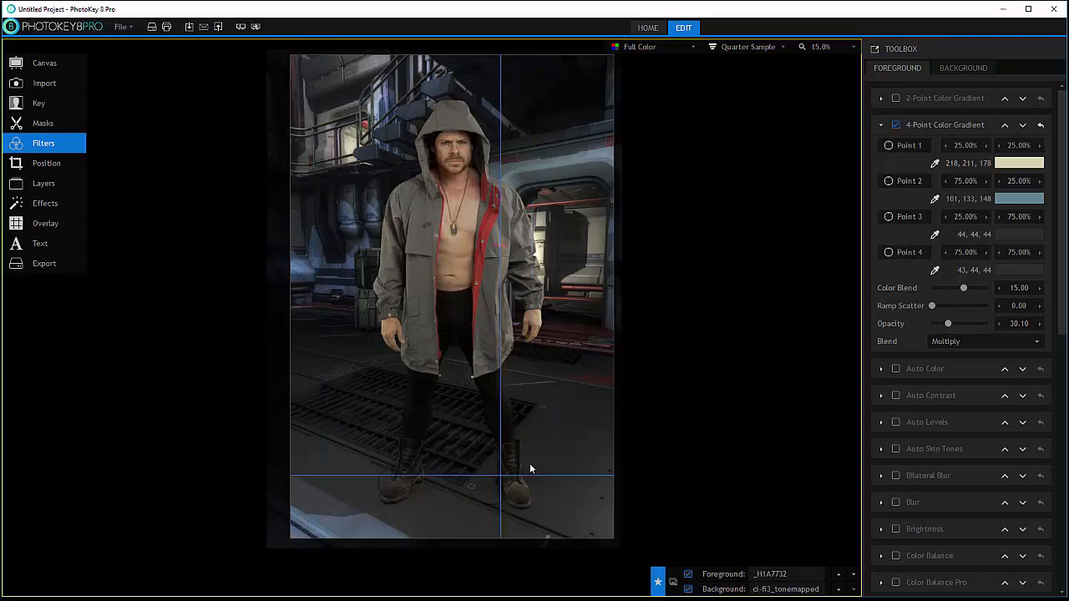
{"action": "left_click", "coordinate": [536, 501]}
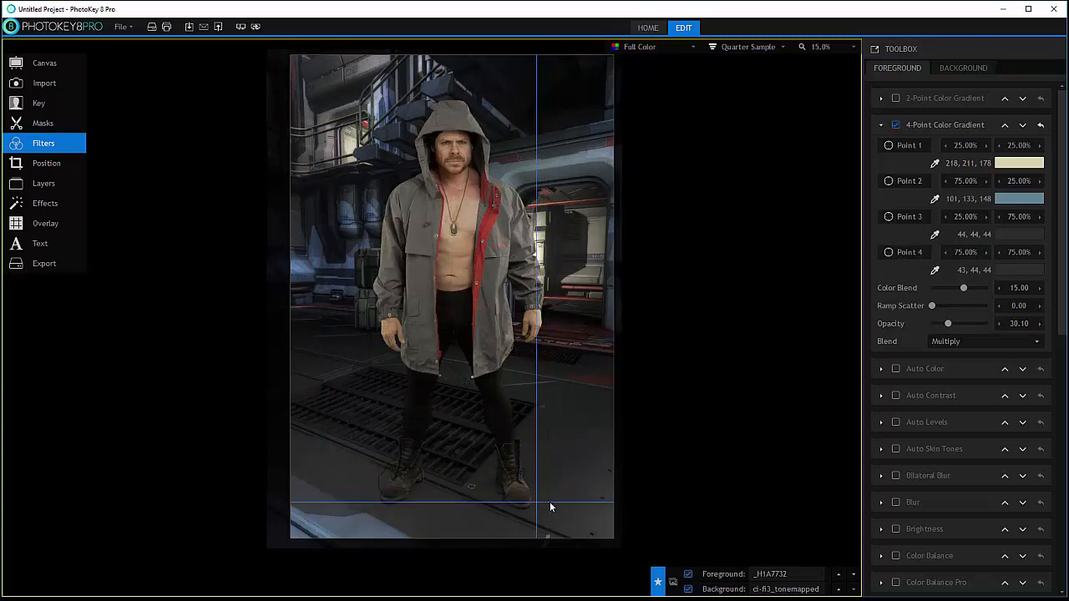
{"action": "left_click", "coordinate": [889, 216]}
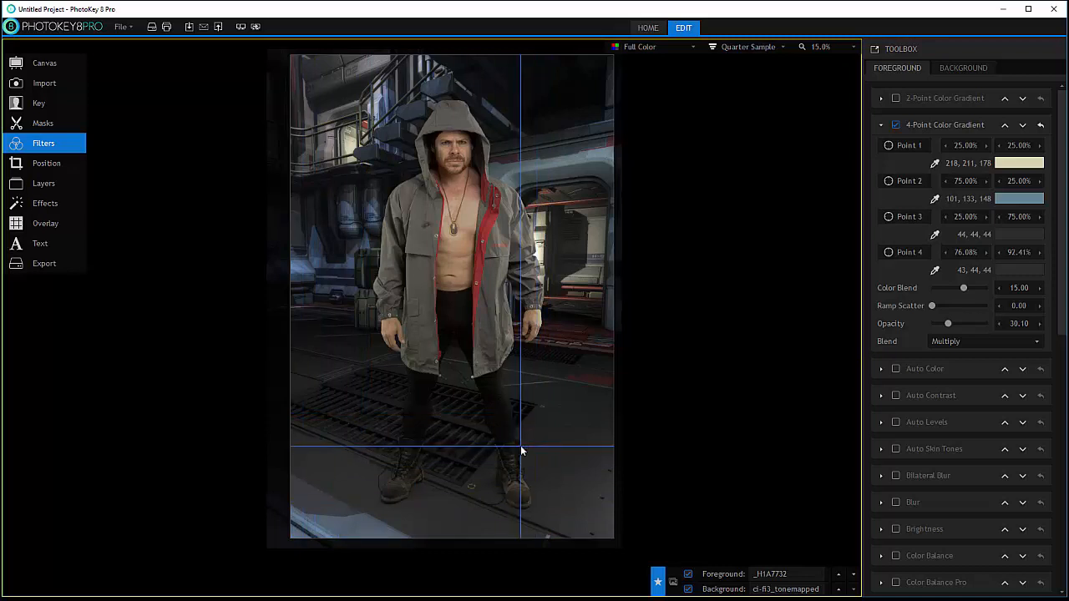
{"action": "left_click", "coordinate": [370, 503]}
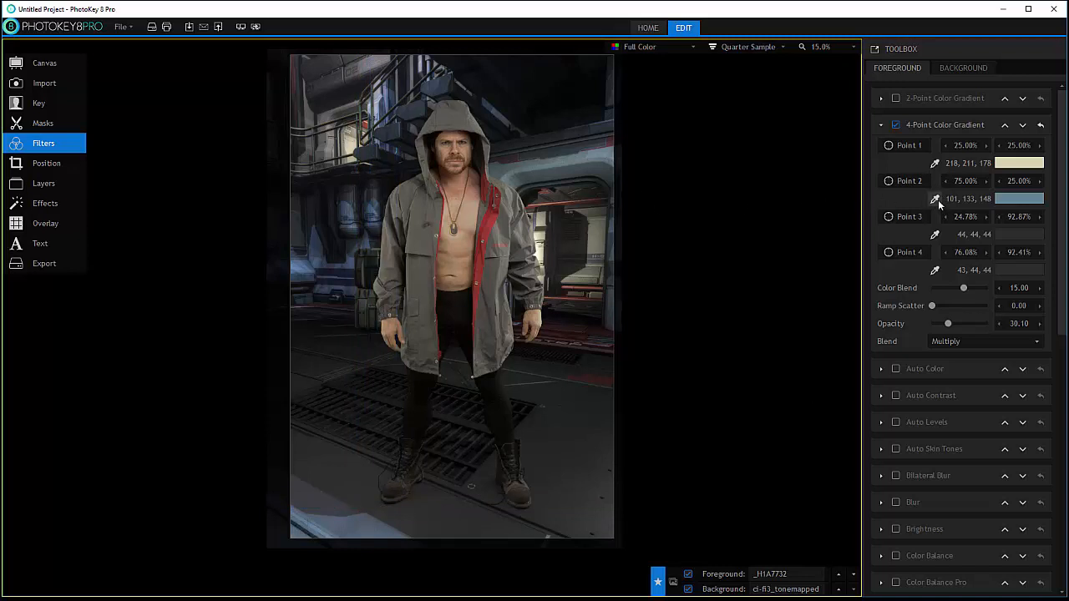
Place Points 2 and 1 on either side of the hood at about 60.24%, 19.89% and 42.86%, 19.66%.
{"action": "left_click", "coordinate": [897, 181]}
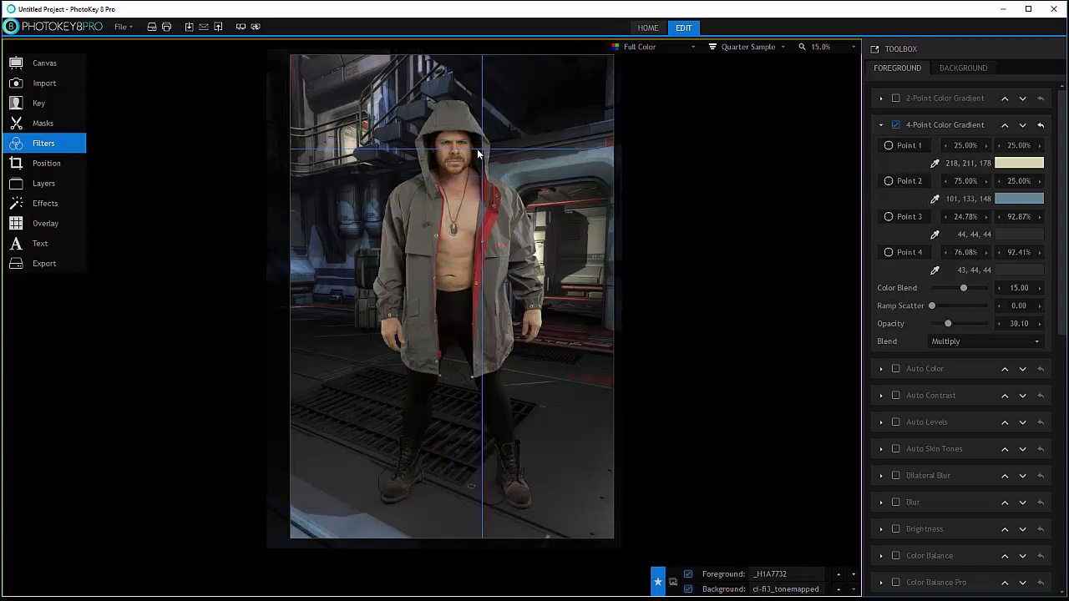
{"action": "left_click", "coordinate": [887, 146]}
{"action": "left_click", "coordinate": [427, 148]}
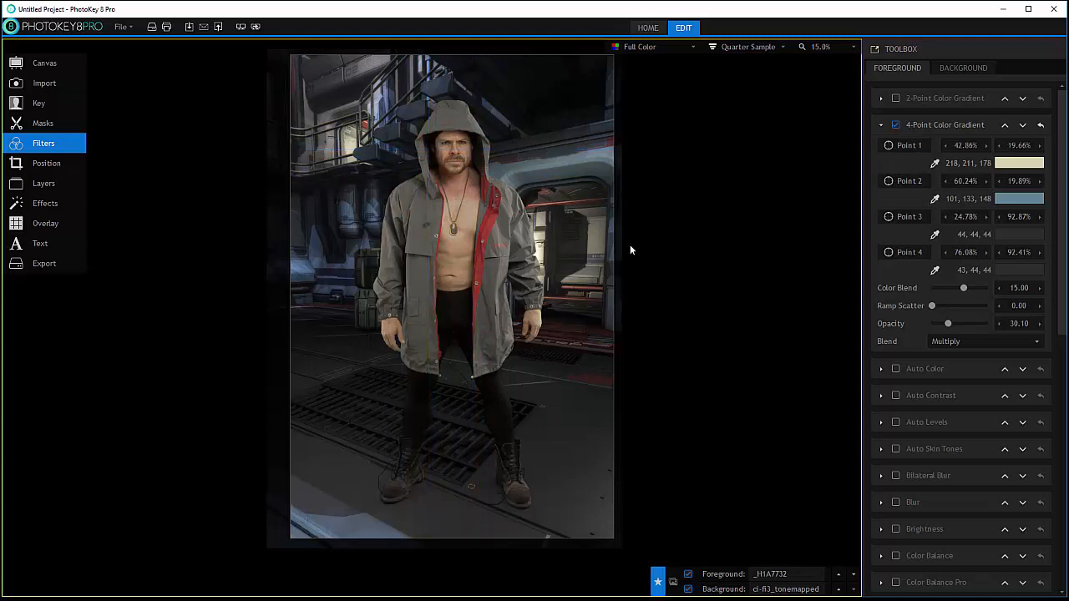
Change Point 2's colour in the 4-point gradient to a brighter, more saturated blue, RGB 59, 138, 171.
{"action": "left_click", "coordinate": [1014, 199]}
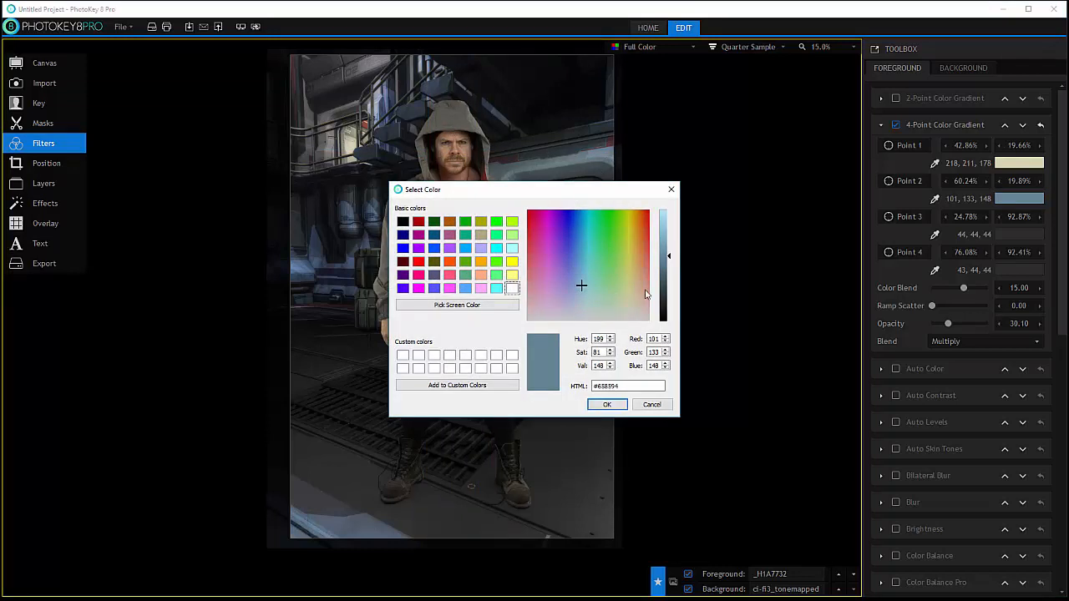
{"action": "left_click", "coordinate": [582, 247]}
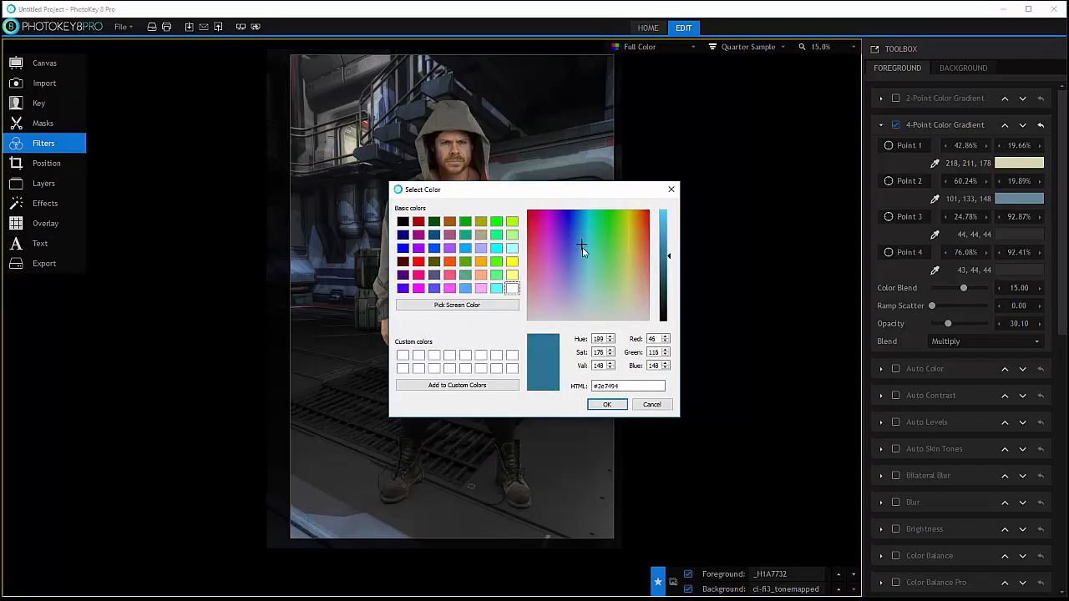
{"action": "left_click", "coordinate": [662, 246]}
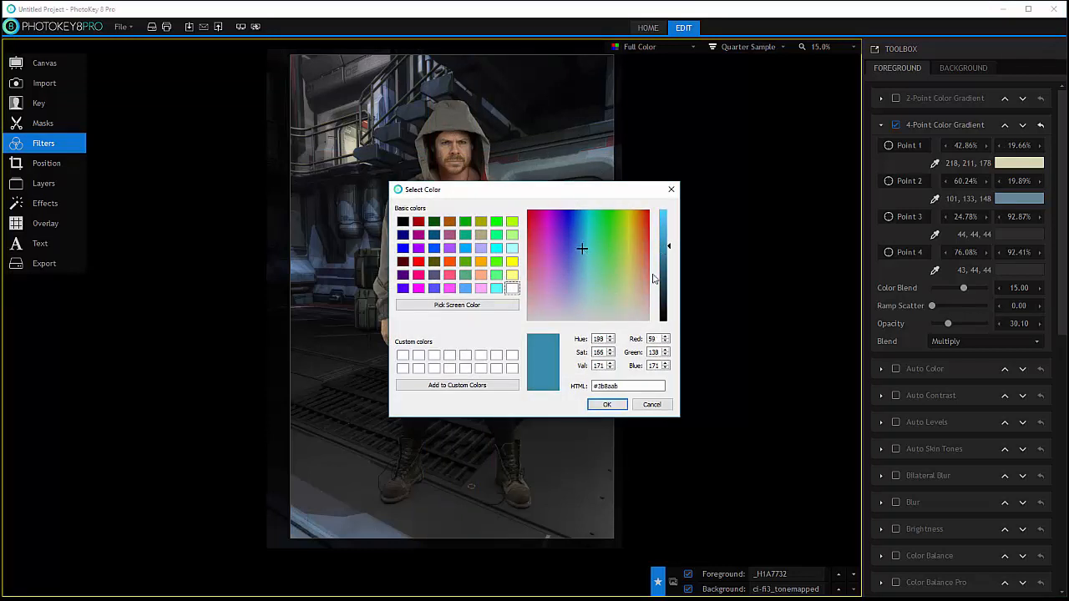
{"action": "left_click", "coordinate": [607, 405]}
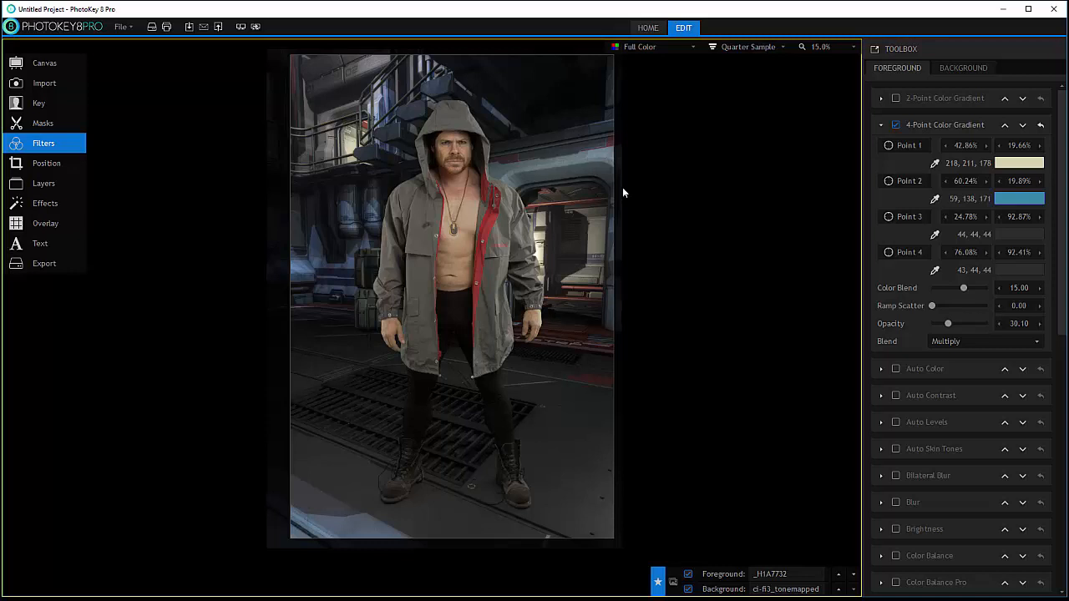
Try the Softlight blend mode on the 4-point gradient with its opacity raised to about 97.09.
{"action": "left_click", "coordinate": [985, 341]}
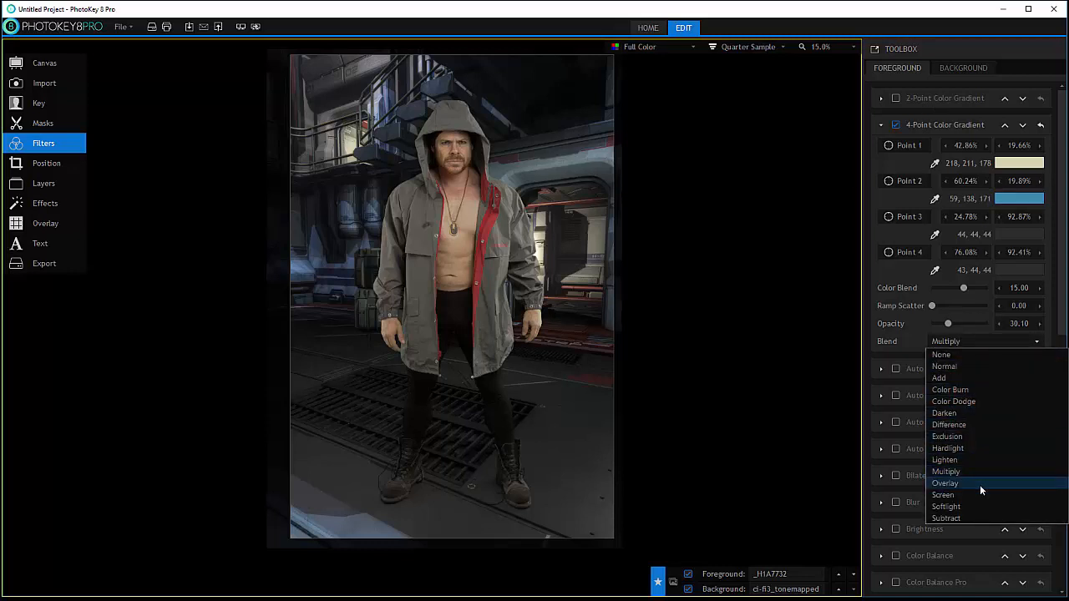
{"action": "left_click", "coordinate": [979, 506]}
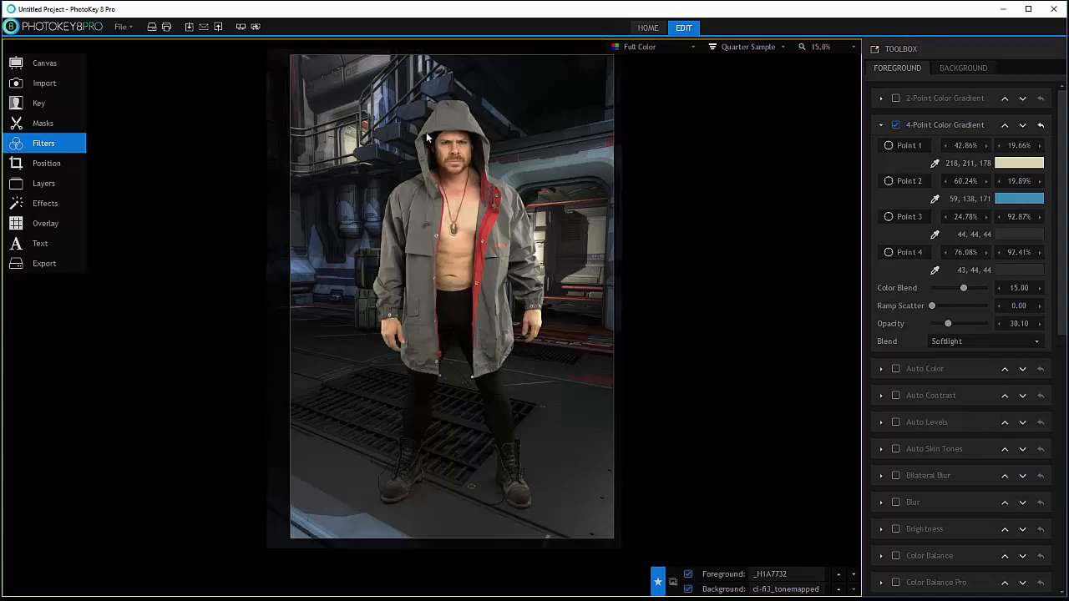
{"action": "left_click_drag", "start_coordinate": [942, 323], "coordinate": [985, 323]}
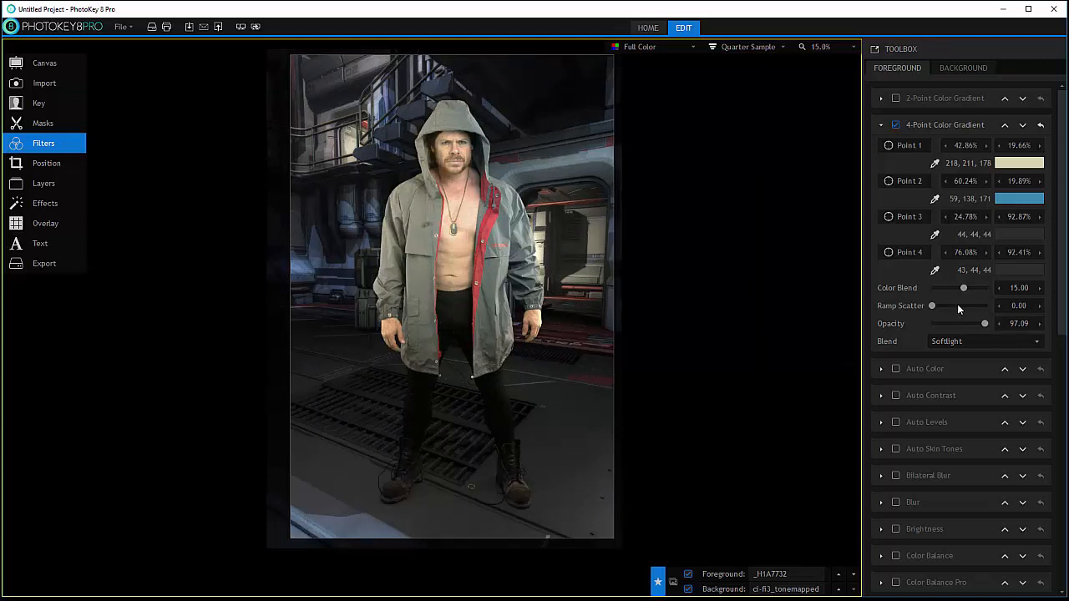
Try the Screen blend mode with opacity at 100.00, and set the 4-point gradient's blend mode back to Multiply.
{"action": "left_click", "coordinate": [984, 340]}
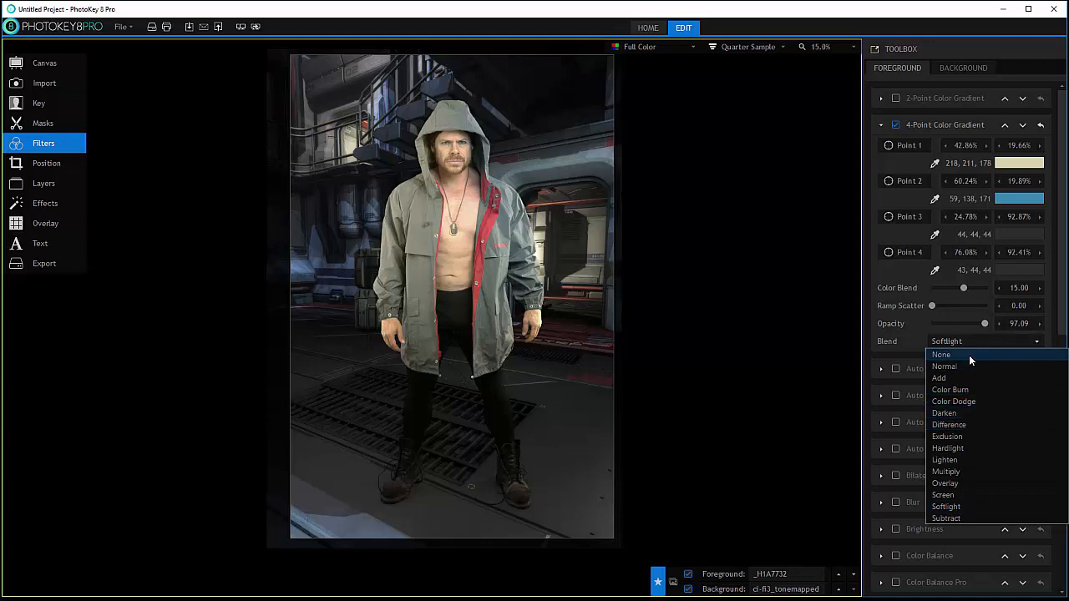
{"action": "left_click", "coordinate": [964, 495]}
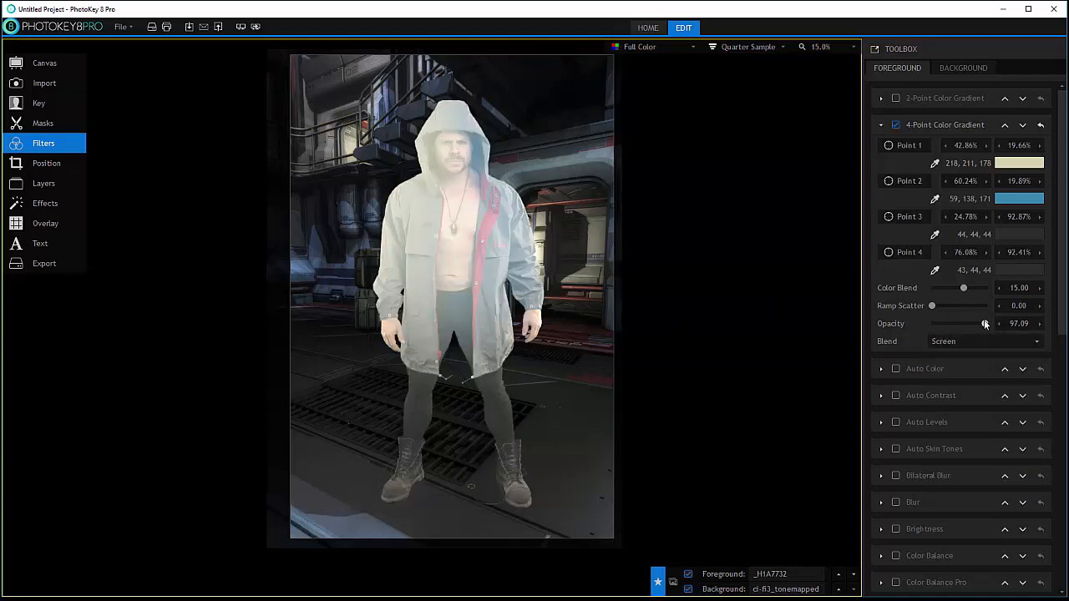
{"action": "mouse_move", "coordinate": [985, 323]}
{"action": "left_mouse_down"}
{"action": "mouse_move", "coordinate": [916, 326]}
{"action": "mouse_move", "coordinate": [1001, 323]}
{"action": "left_mouse_up"}
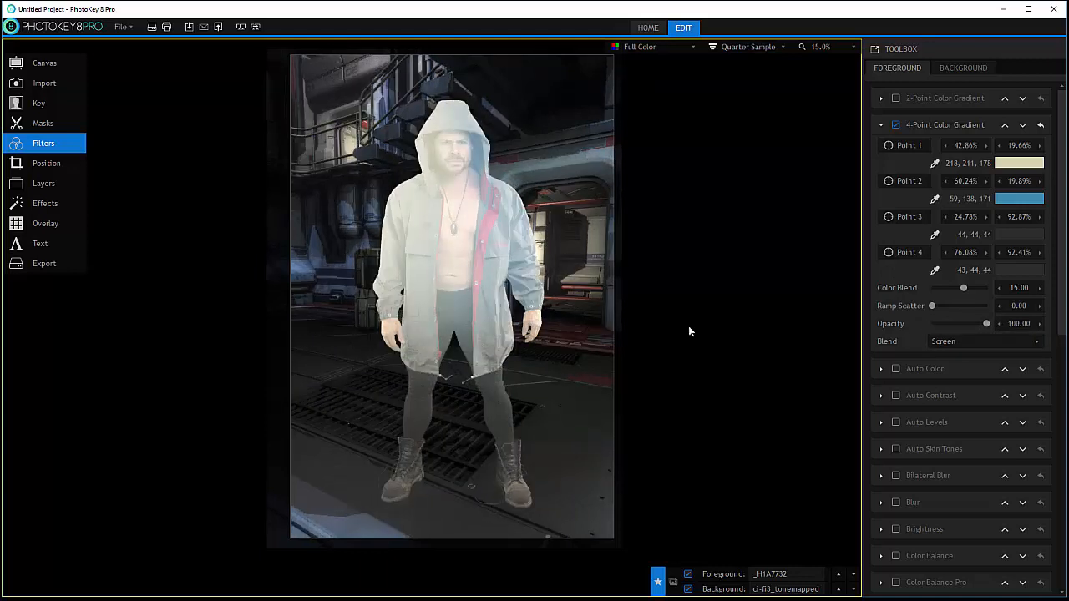
{"action": "left_click", "coordinate": [978, 342]}
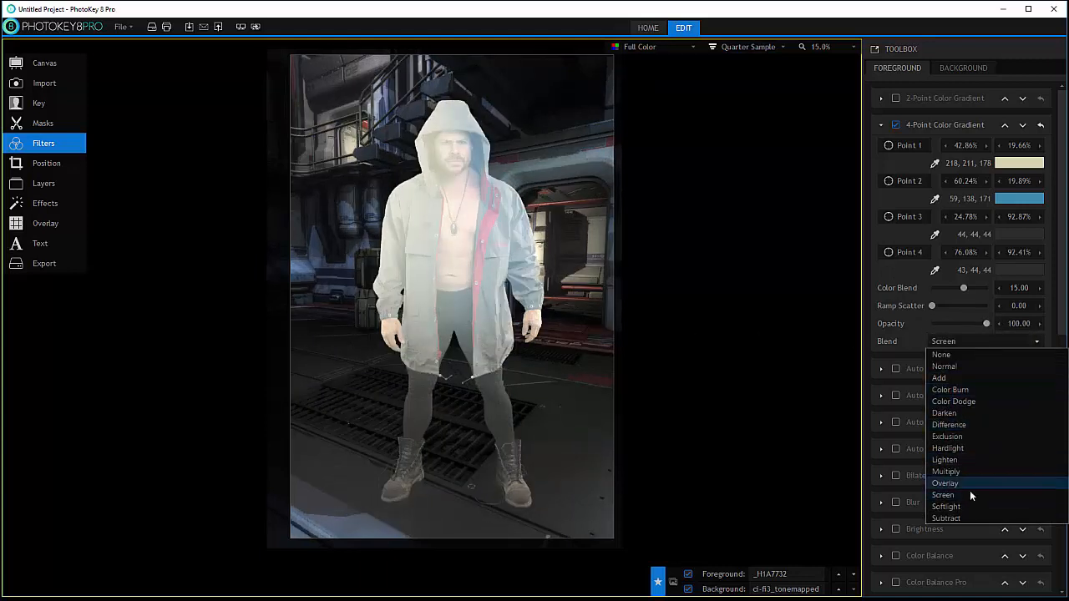
{"action": "left_click", "coordinate": [637, 366]}
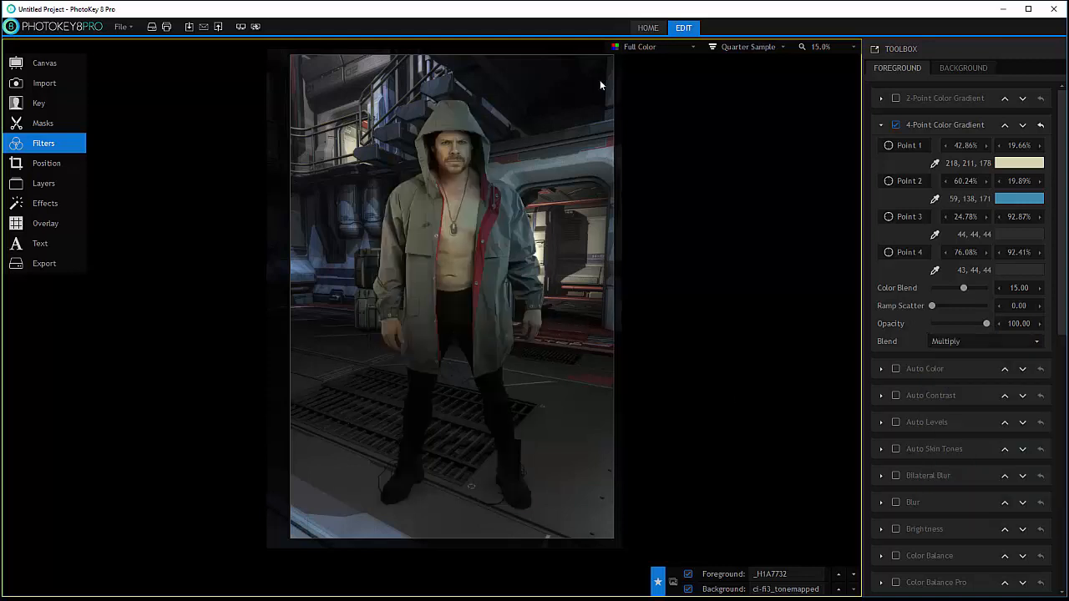
Disable the 4-Point Color Gradient, and preview the 2-Point Color Gradient alone before disabling it as well.
{"action": "left_click", "coordinate": [896, 125]}
{"action": "left_click", "coordinate": [896, 98]}
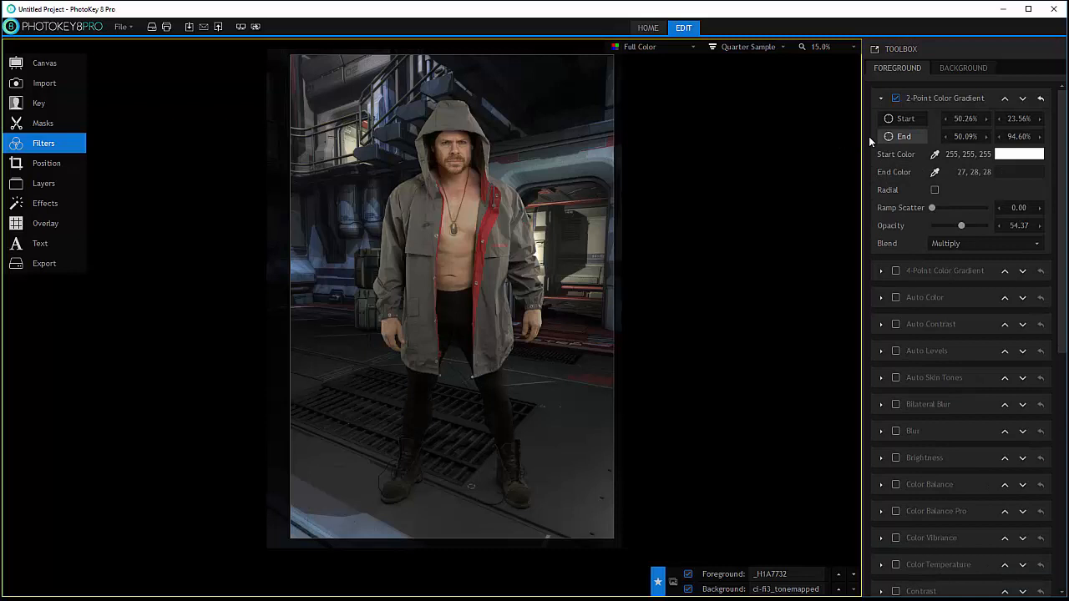
{"action": "left_click", "coordinate": [896, 97]}
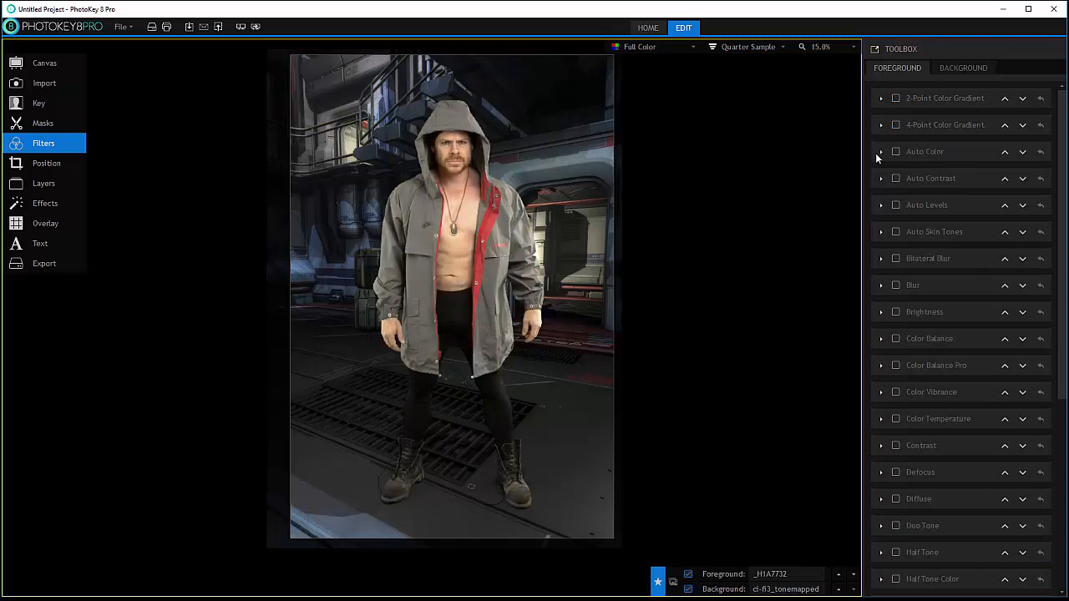
Enable Auto Color on the foreground and compare Blend with Original settings, ending at about 4.41.
{"action": "left_click", "coordinate": [927, 153]}
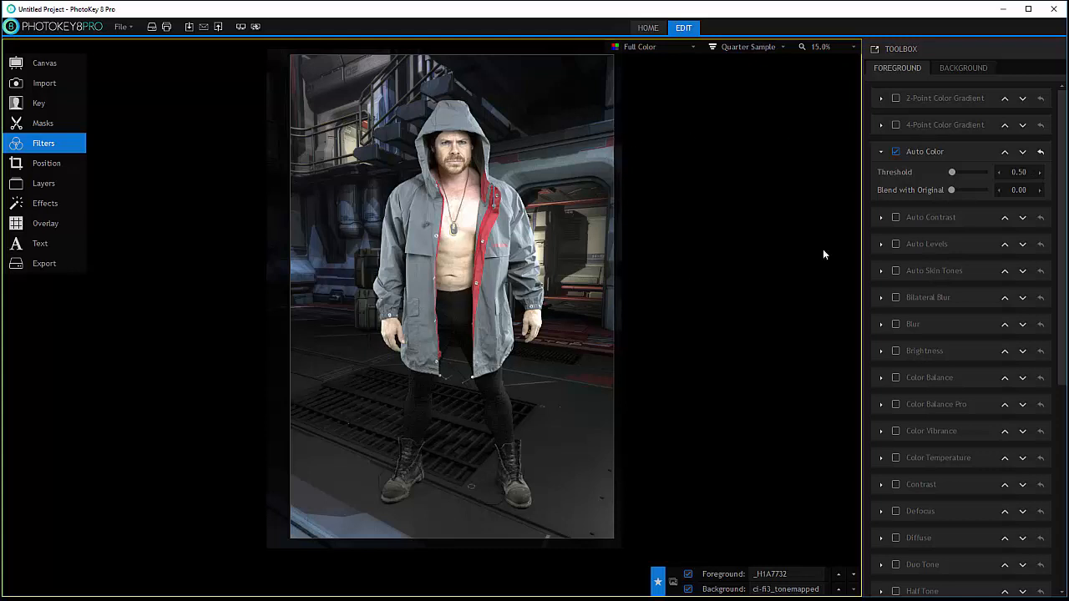
{"action": "left_click_drag", "start_coordinate": [950, 191], "coordinate": [973, 192]}
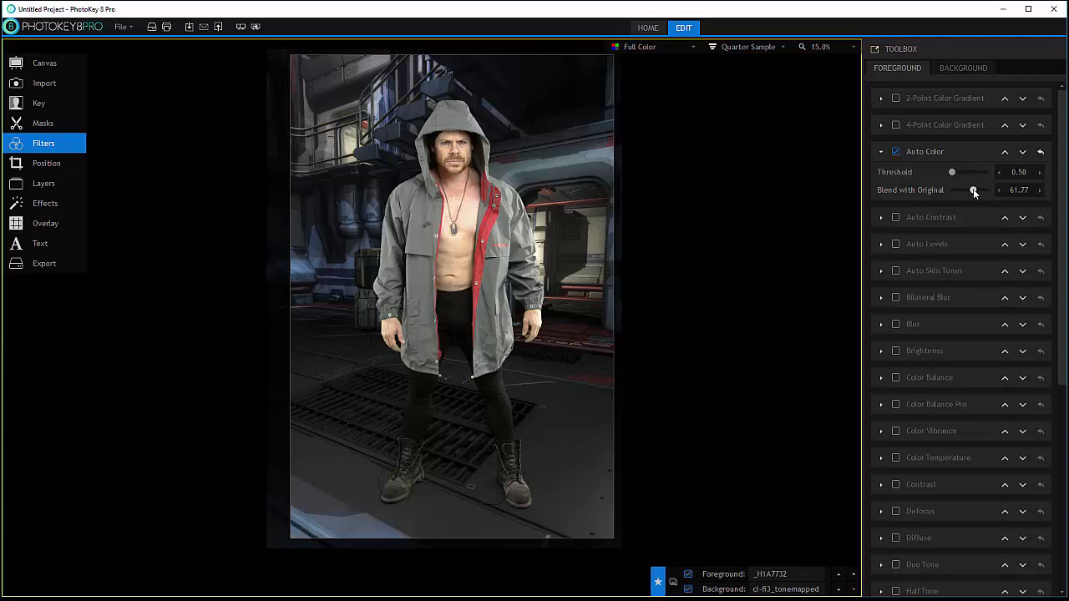
{"action": "mouse_move", "coordinate": [974, 191]}
{"action": "left_mouse_down"}
{"action": "mouse_move", "coordinate": [941, 191]}
{"action": "mouse_move", "coordinate": [966, 190]}
{"action": "mouse_move", "coordinate": [953, 191]}
{"action": "left_mouse_up"}
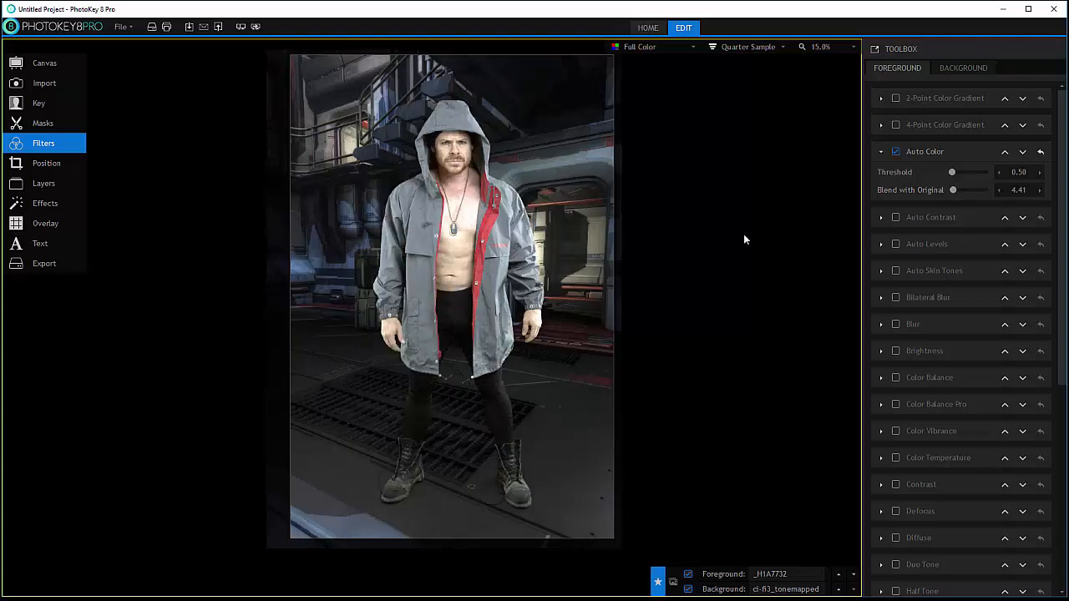
Try Auto Color with Threshold at 0.00 and a higher Blend with Original, and disable the filter.
{"action": "left_click_drag", "start_coordinate": [953, 172], "coordinate": [984, 173]}
{"action": "left_click_drag", "start_coordinate": [895, 172], "coordinate": [881, 173]}
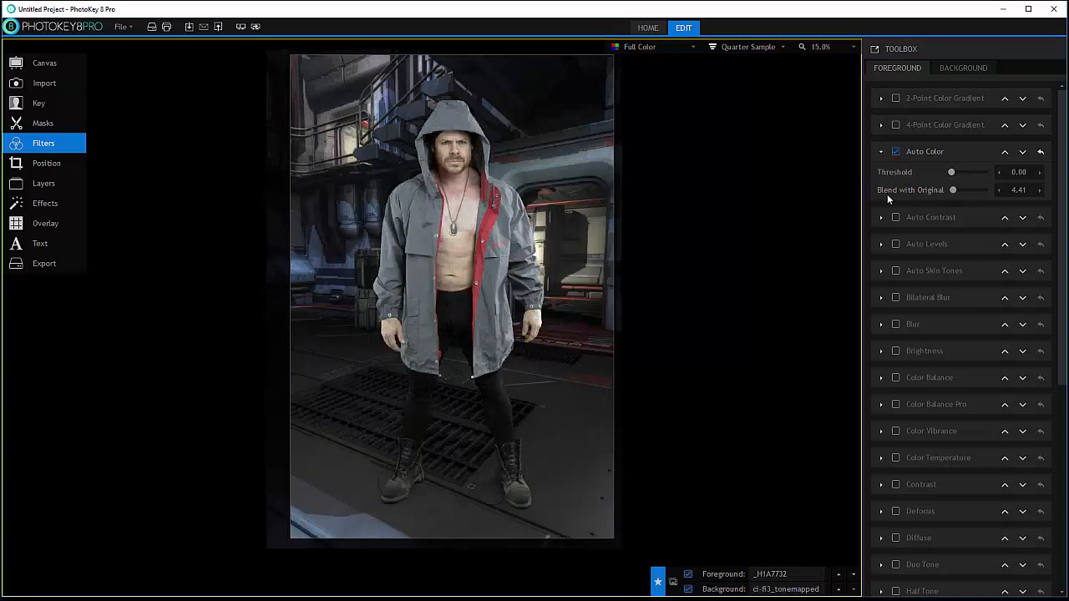
{"action": "left_click_drag", "start_coordinate": [953, 190], "coordinate": [970, 189]}
{"action": "left_click", "coordinate": [895, 151]}
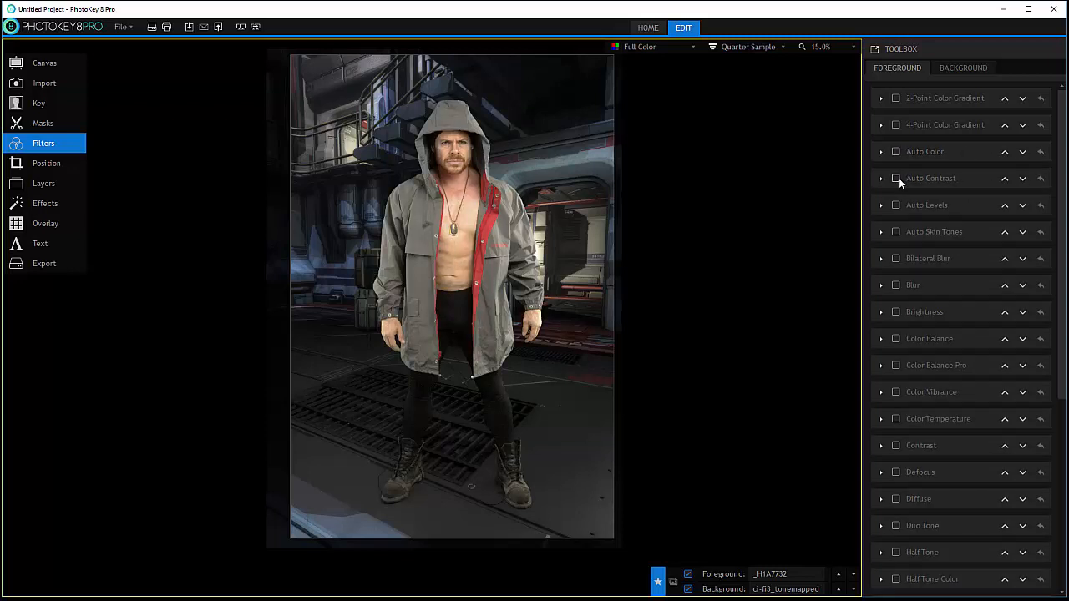
Try Auto Contrast with Threshold 0.00 and Blend with Original about 52.94, and Auto Levels at its defaults, disabling each filter again.
{"action": "left_click", "coordinate": [896, 178]}
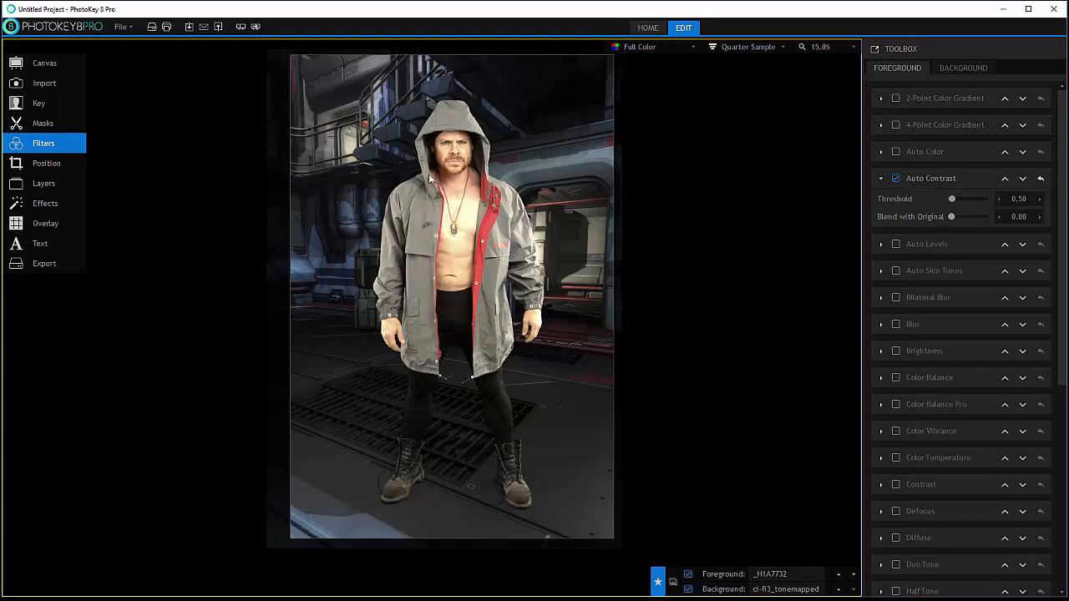
{"action": "left_click_drag", "start_coordinate": [952, 217], "coordinate": [848, 198]}
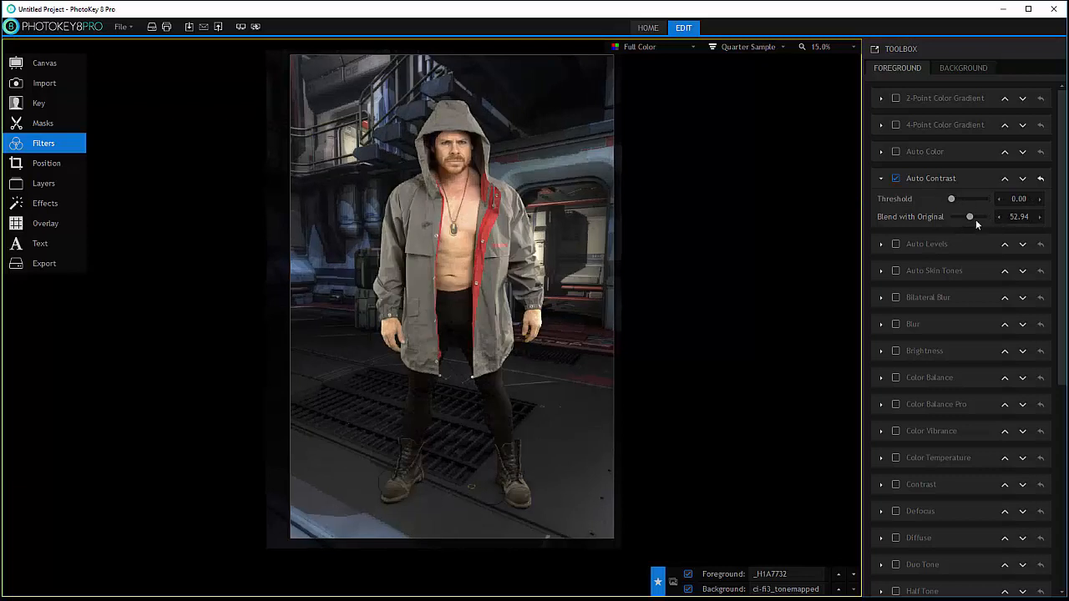
{"action": "left_click", "coordinate": [896, 177]}
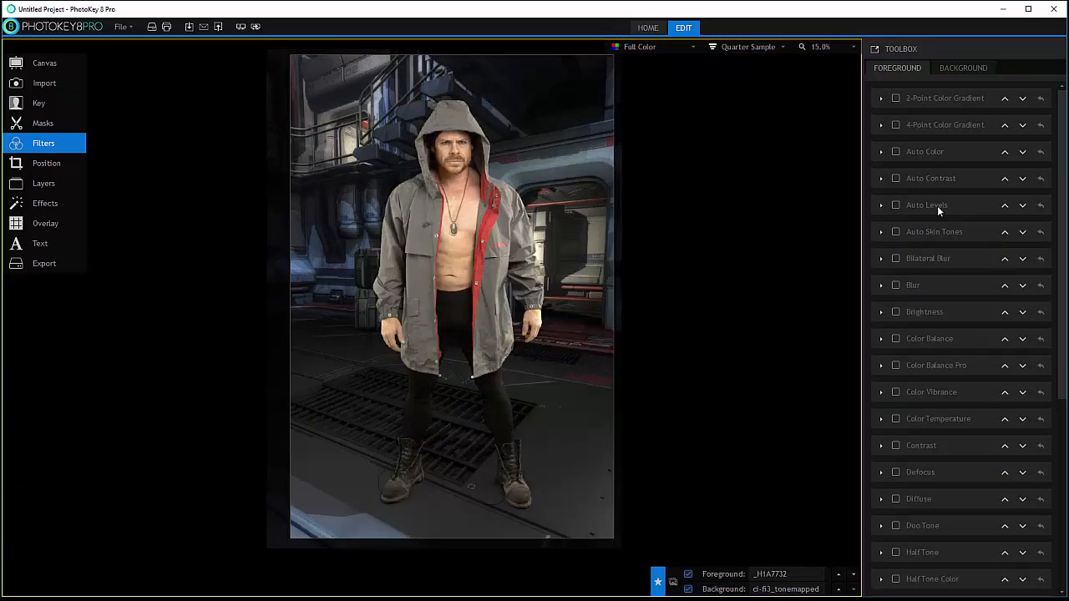
{"action": "left_click", "coordinate": [931, 206]}
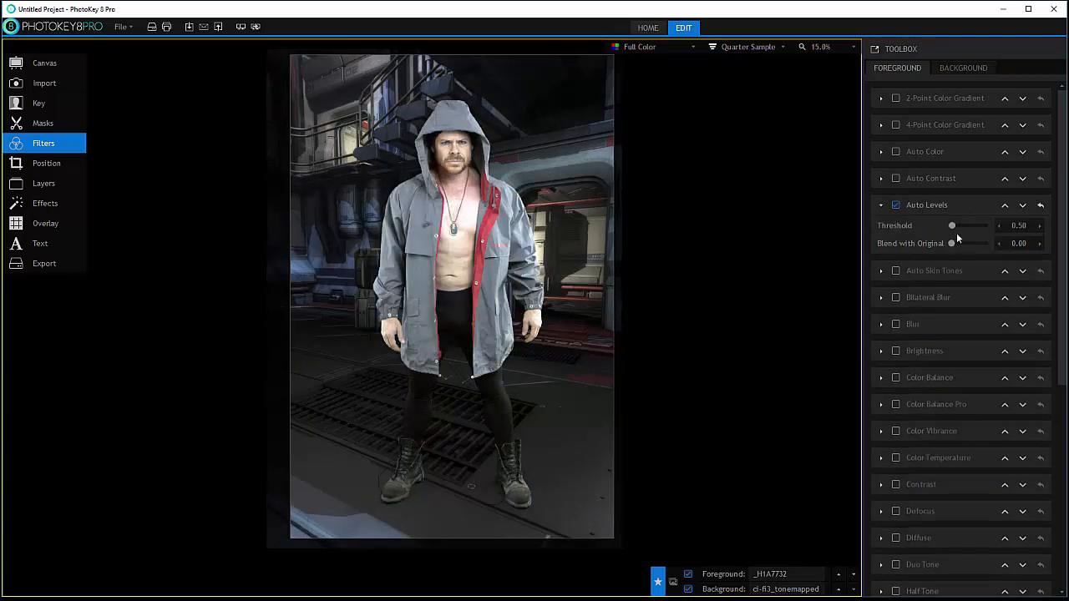
{"action": "left_click", "coordinate": [895, 206]}
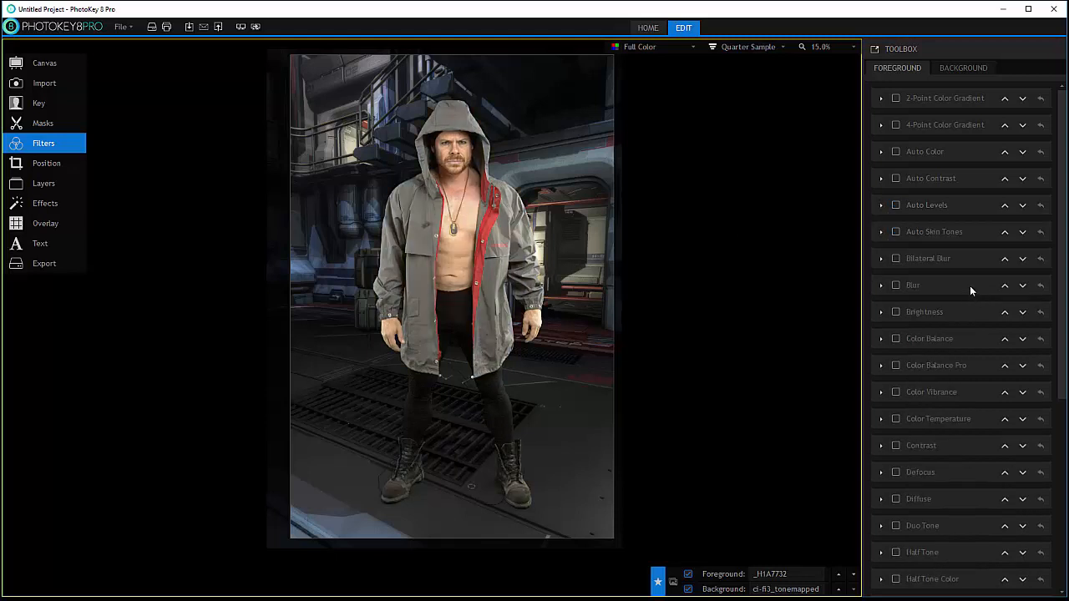
Try Auto Skin Tones with Manual Control at Hue Shift about -42.77, Exposure about 90.91 and Saturation about 117.36, and disable it.
{"action": "left_click", "coordinate": [896, 232]}
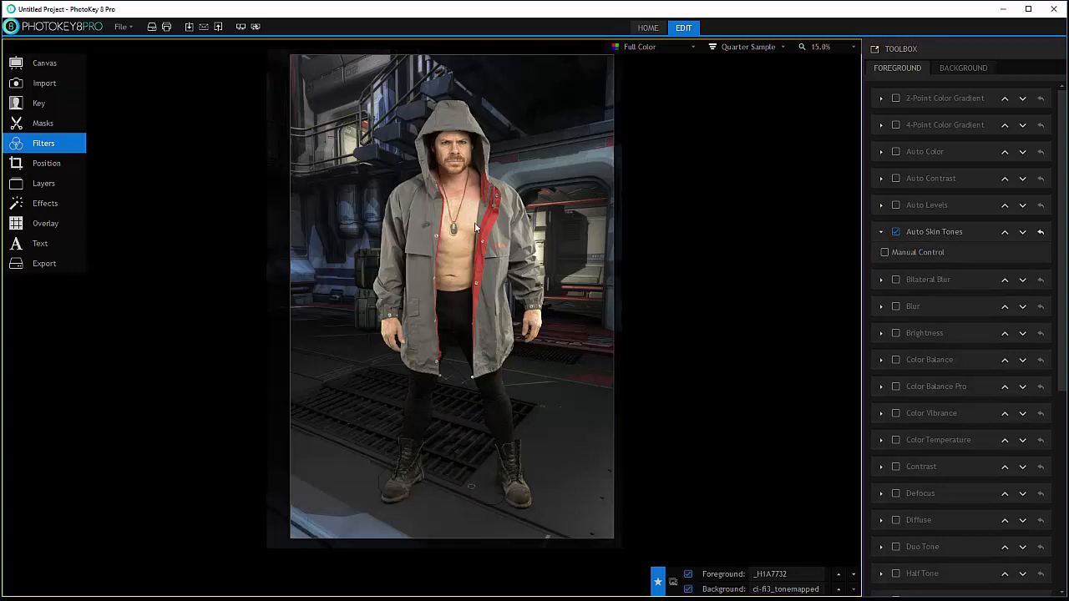
{"action": "left_click", "coordinate": [884, 252]}
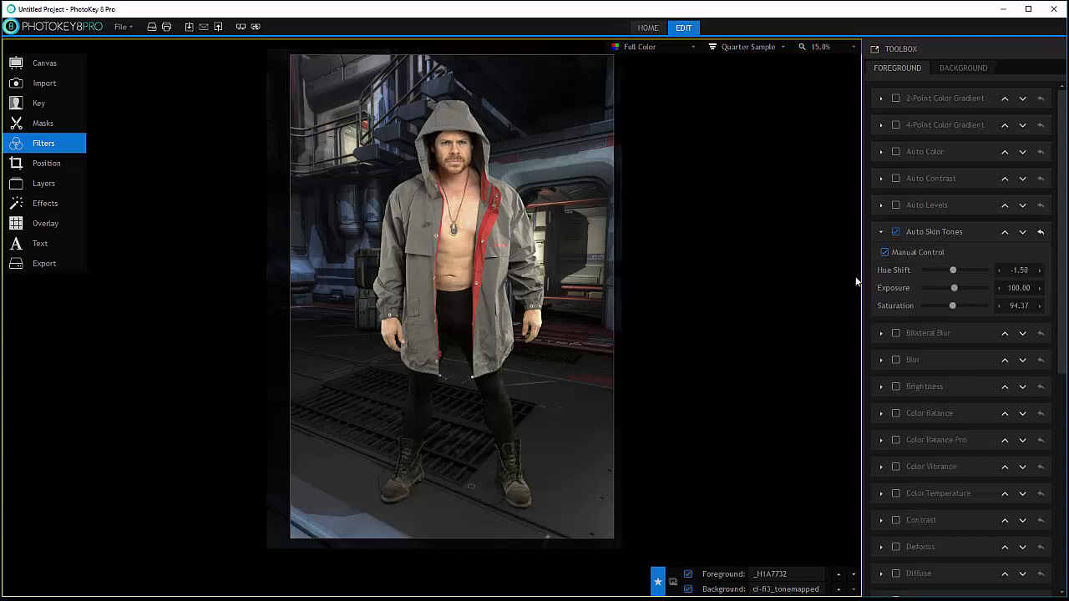
{"action": "mouse_move", "coordinate": [951, 305]}
{"action": "left_mouse_down"}
{"action": "mouse_move", "coordinate": [1017, 308]}
{"action": "mouse_move", "coordinate": [923, 299]}
{"action": "mouse_move", "coordinate": [1002, 311]}
{"action": "mouse_move", "coordinate": [940, 307]}
{"action": "mouse_move", "coordinate": [980, 311]}
{"action": "mouse_move", "coordinate": [971, 305]}
{"action": "mouse_move", "coordinate": [1000, 291]}
{"action": "mouse_move", "coordinate": [962, 288]}
{"action": "mouse_move", "coordinate": [972, 273]}
{"action": "mouse_move", "coordinate": [922, 274]}
{"action": "mouse_move", "coordinate": [938, 273]}
{"action": "mouse_move", "coordinate": [926, 280]}
{"action": "mouse_move", "coordinate": [976, 306]}
{"action": "mouse_move", "coordinate": [959, 306]}
{"action": "left_mouse_up"}
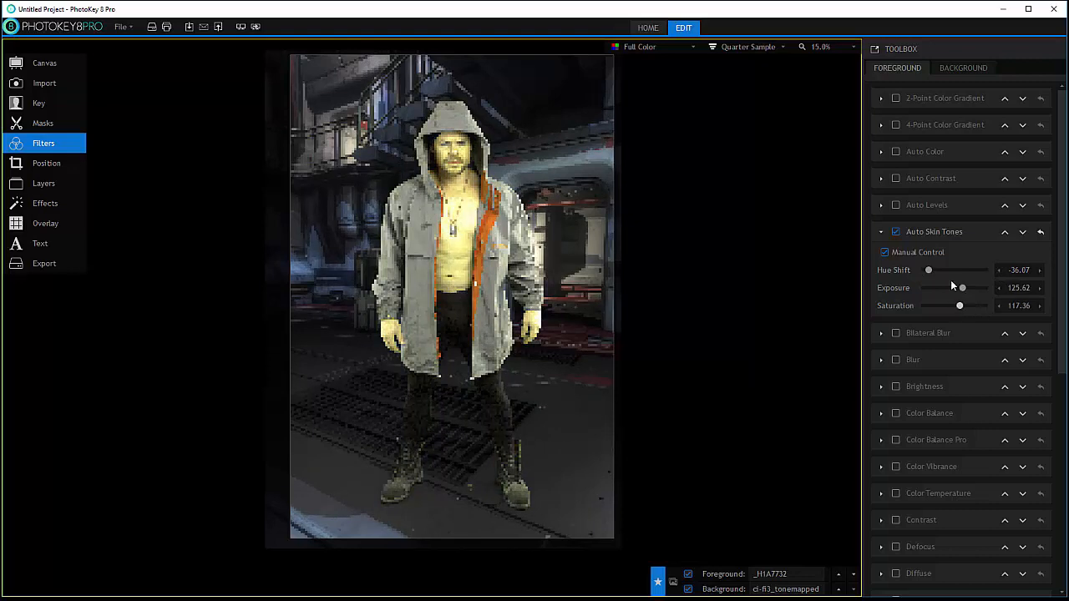
{"action": "left_click_drag", "start_coordinate": [932, 266], "coordinate": [951, 289]}
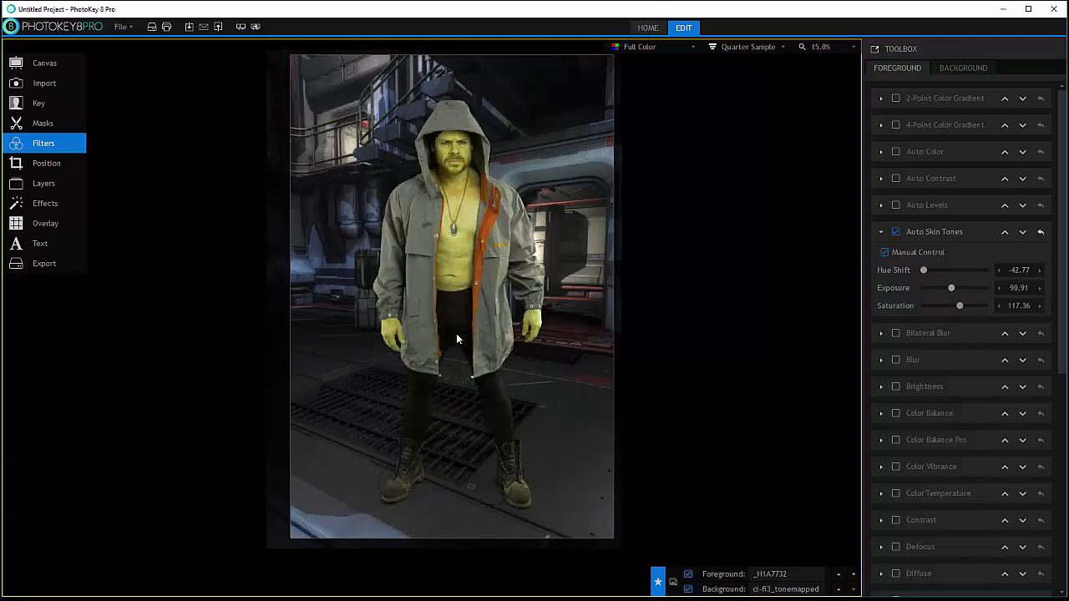
{"action": "left_click", "coordinate": [896, 233]}
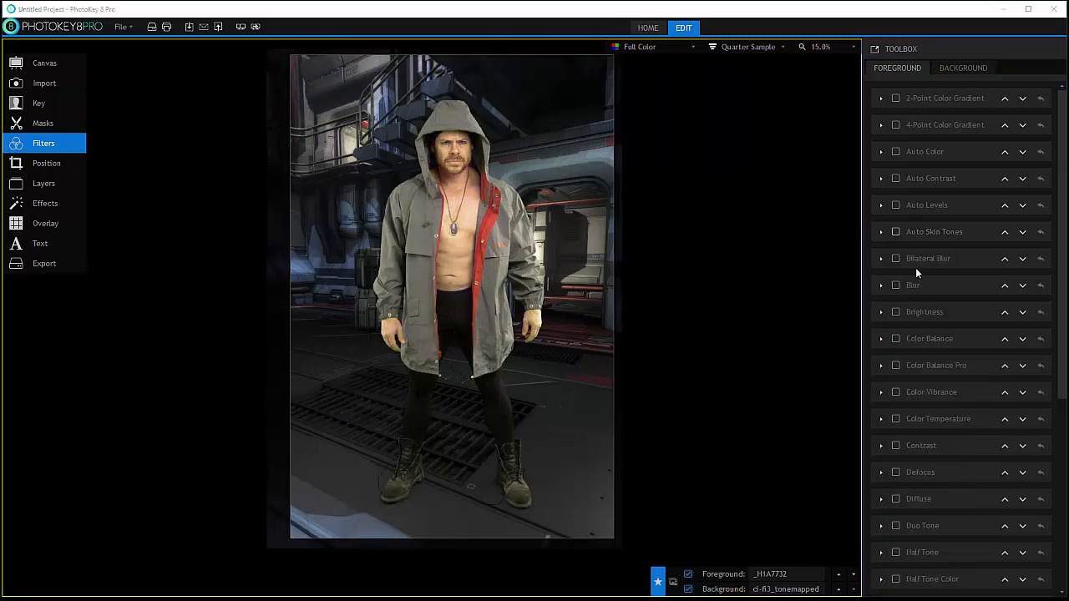